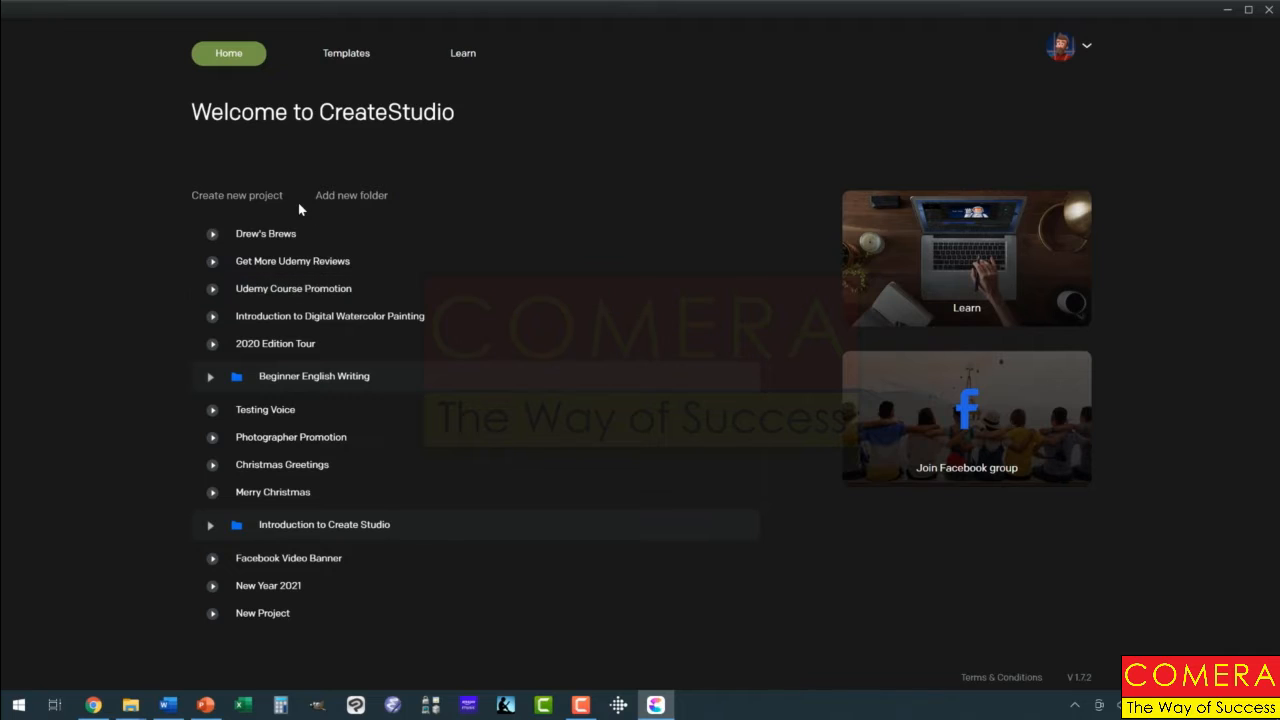
Step: Create a new project named Multiple Characters with the 1080p HD preset and a white background
left_click(271, 198)
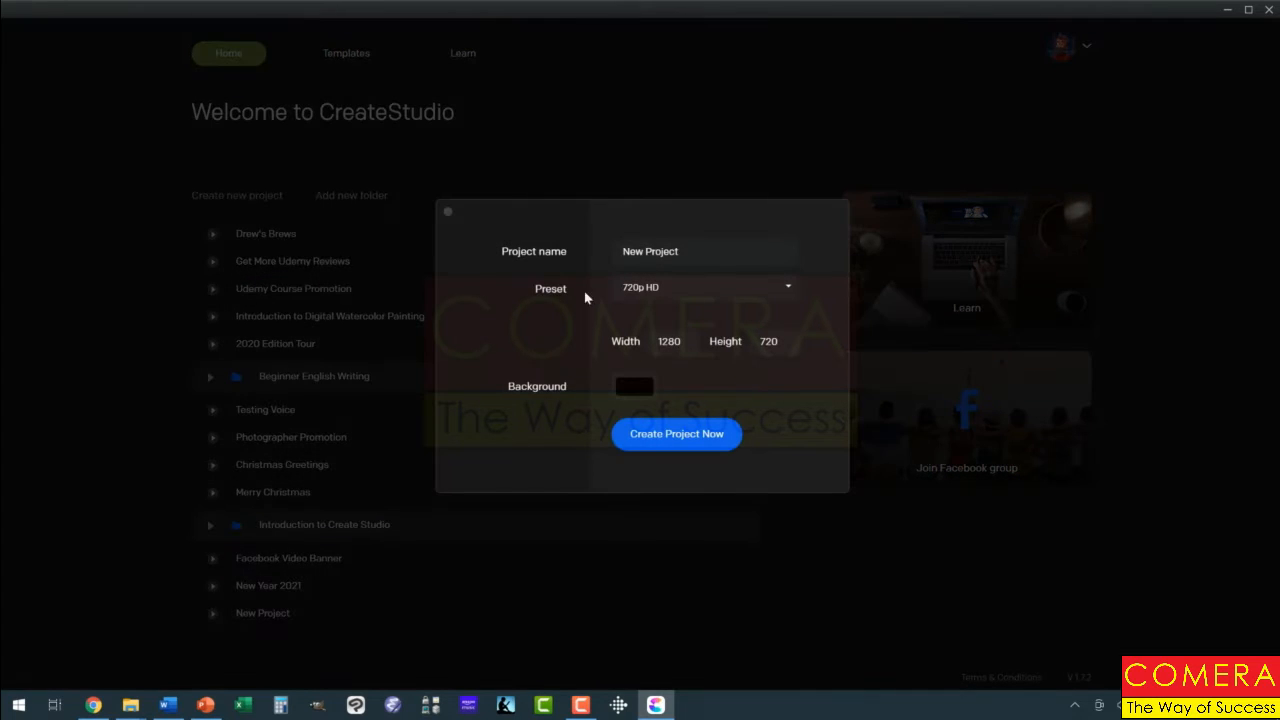
left_click_drag(681, 251, 620, 251)
type("Multiple Characters")
left_click(786, 288)
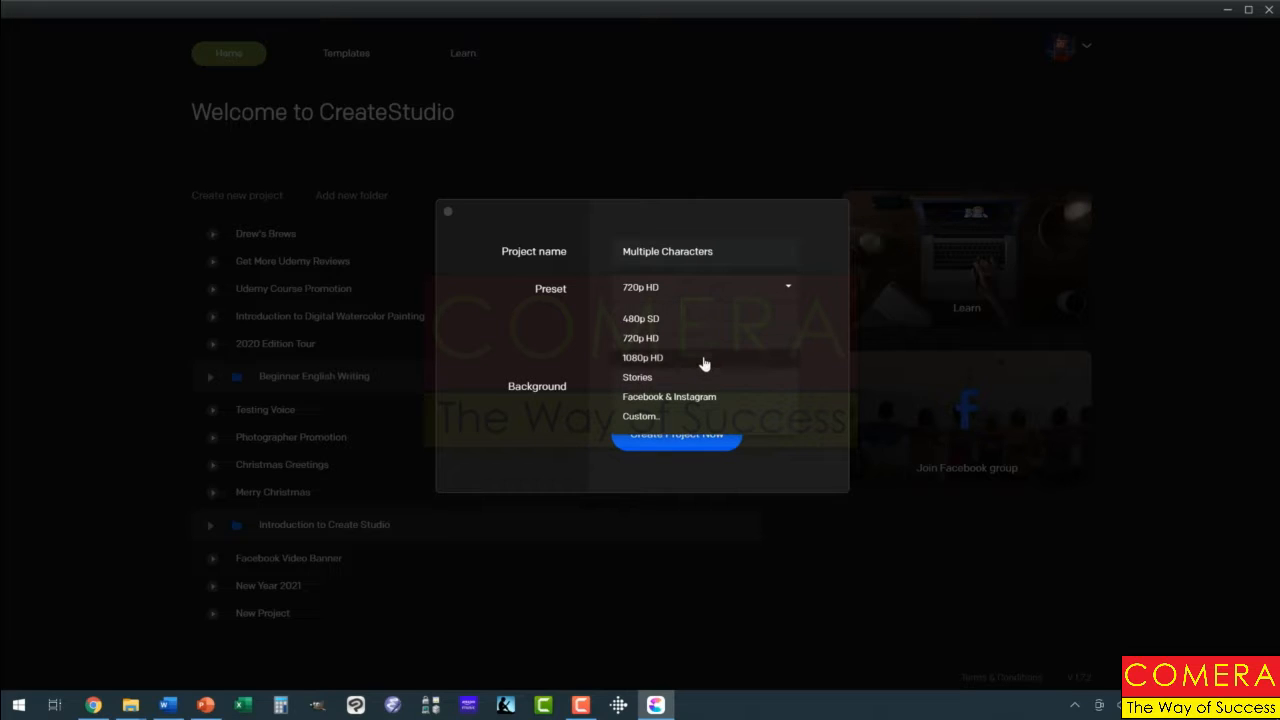
left_click(697, 358)
left_click(645, 388)
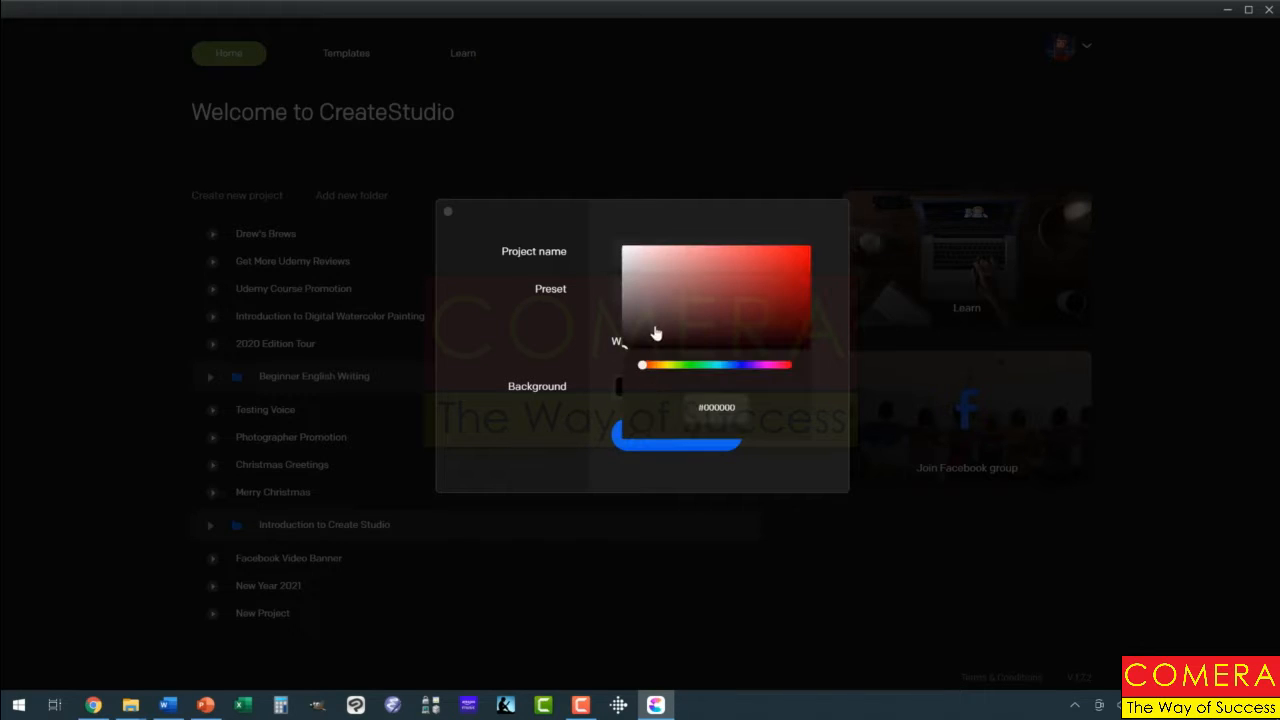
left_click_drag(657, 334, 609, 240)
left_click(598, 229)
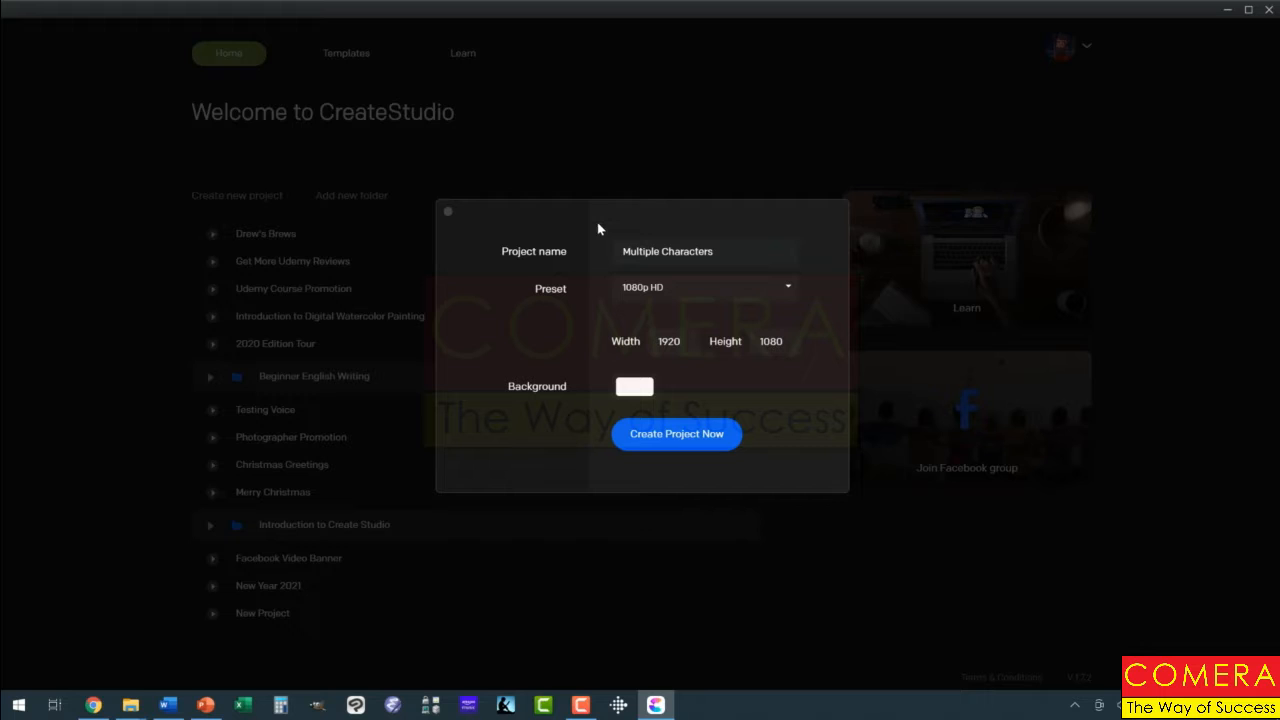
left_click(675, 434)
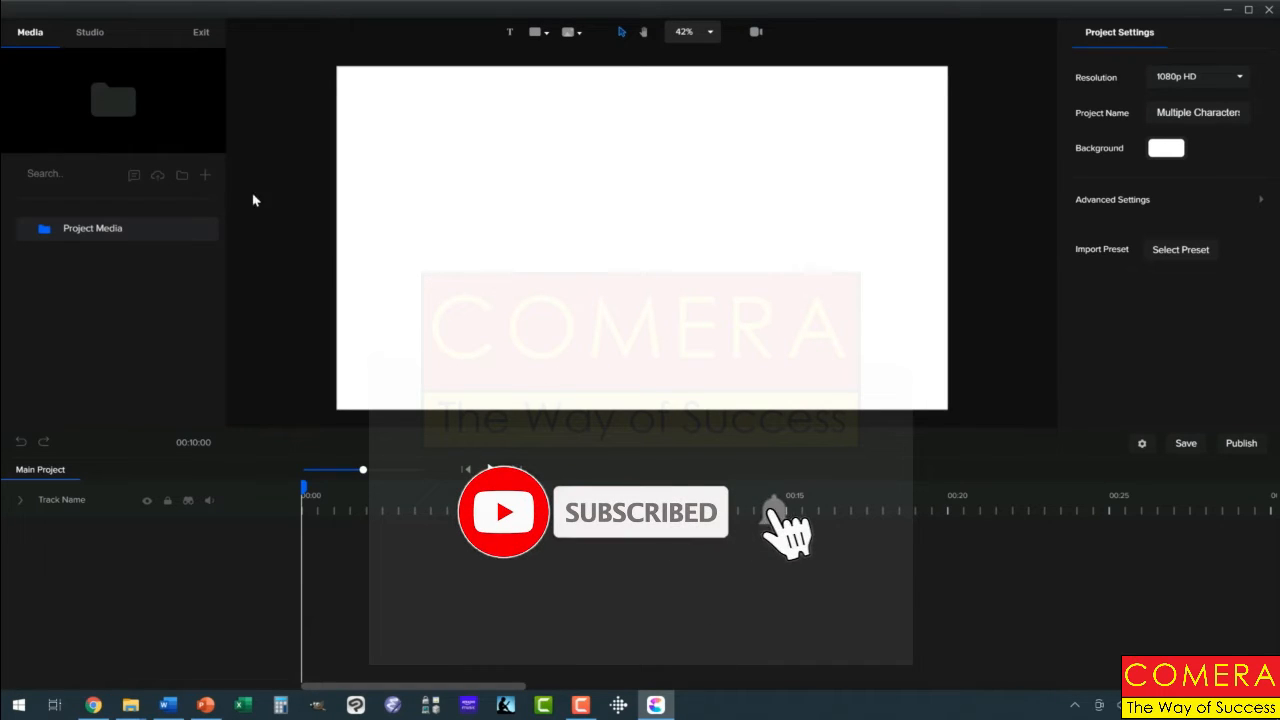
Step: Add the character Sam from the Colorful character collection to the canvas
left_click(89, 33)
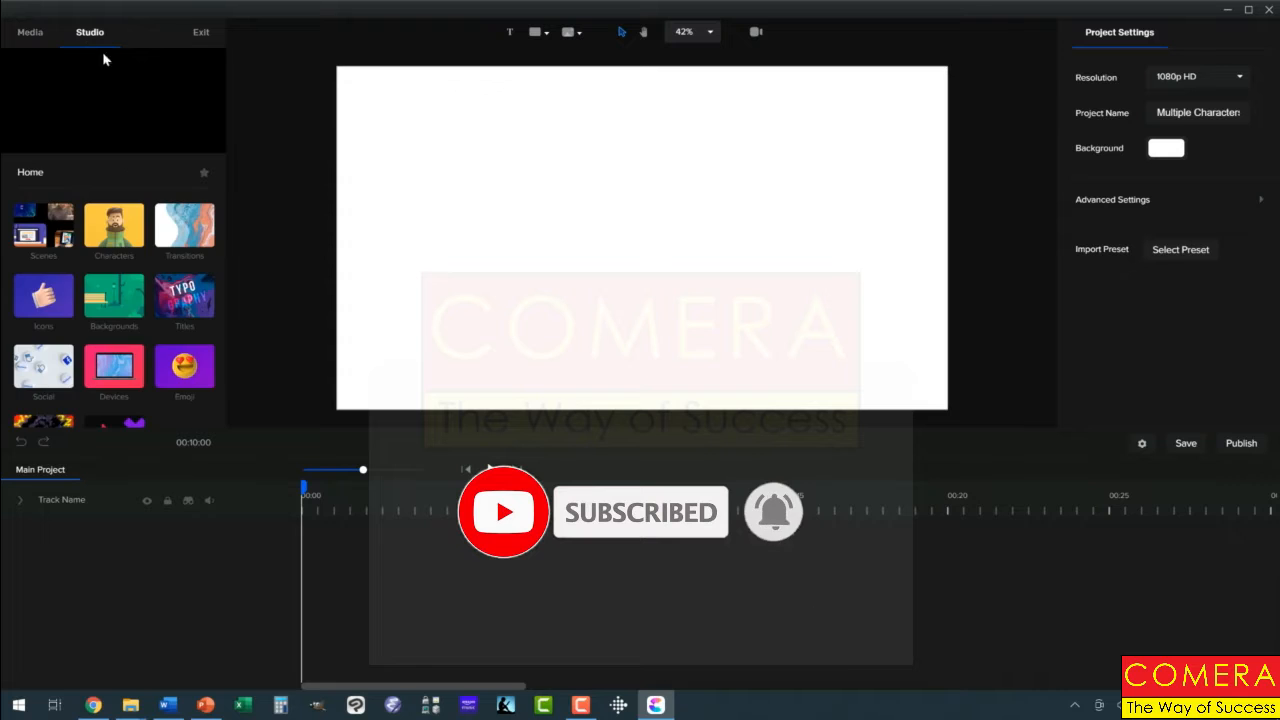
left_click(131, 222)
left_click(66, 238)
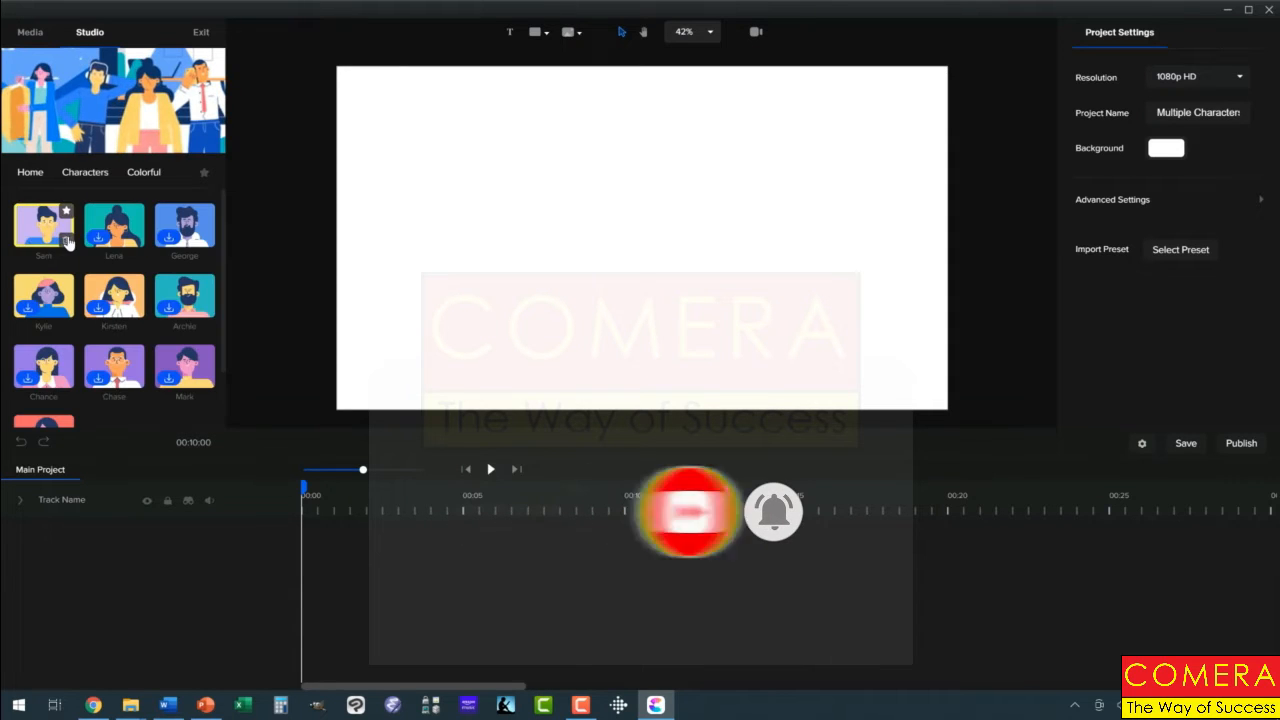
left_click_drag(66, 238, 489, 289)
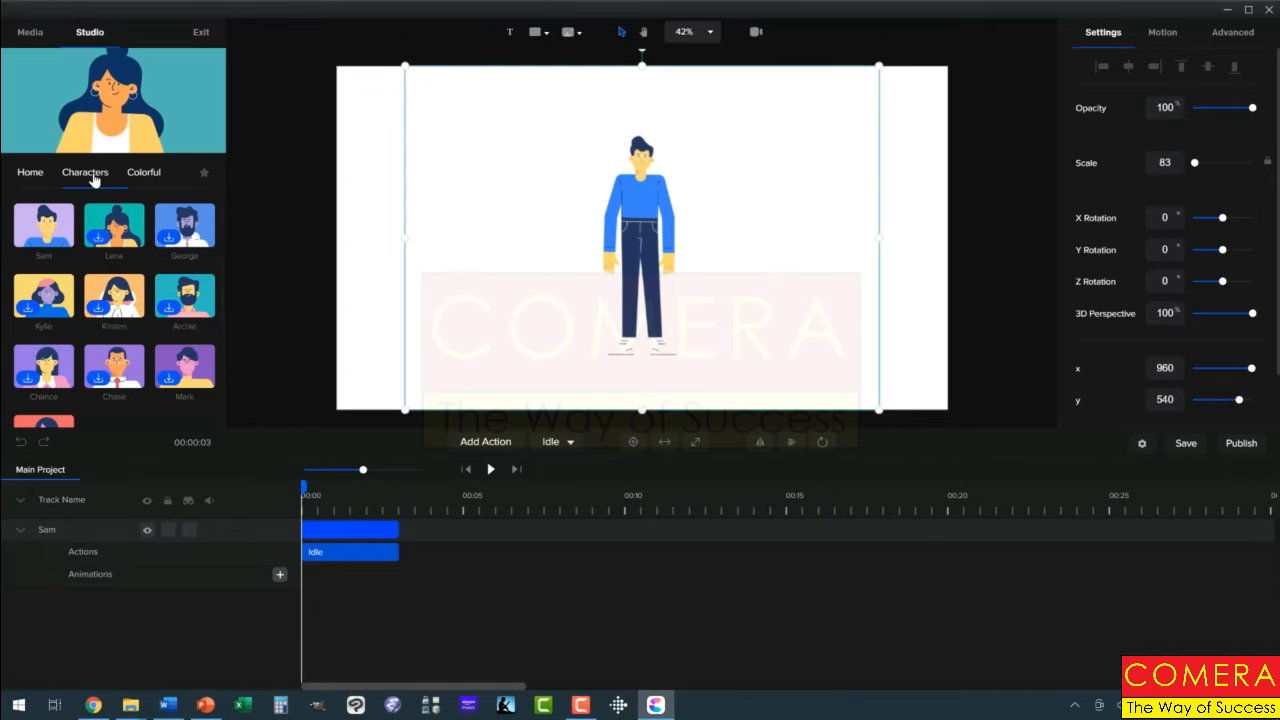
Step: Add the Fitness Girl from the Supreme characters and place her to the right of Sam, at about x 1435, y 542
left_click(88, 172)
left_click(120, 226)
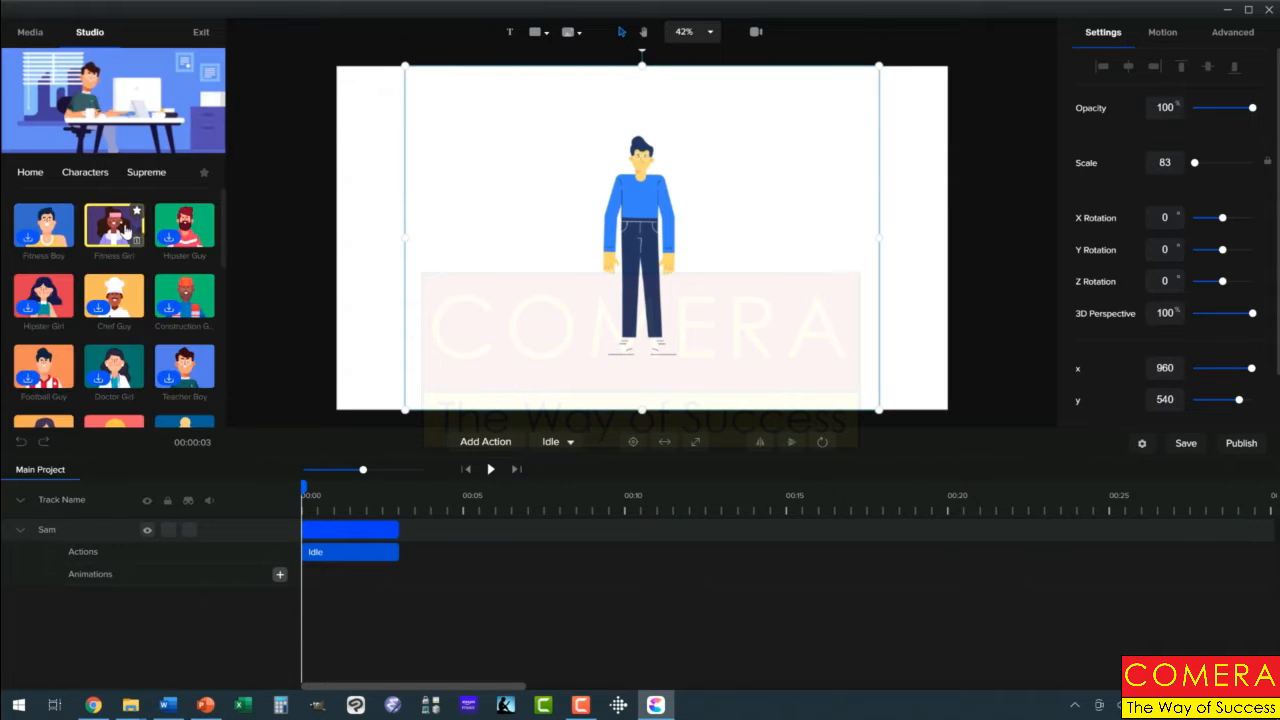
left_click_drag(117, 226, 702, 297)
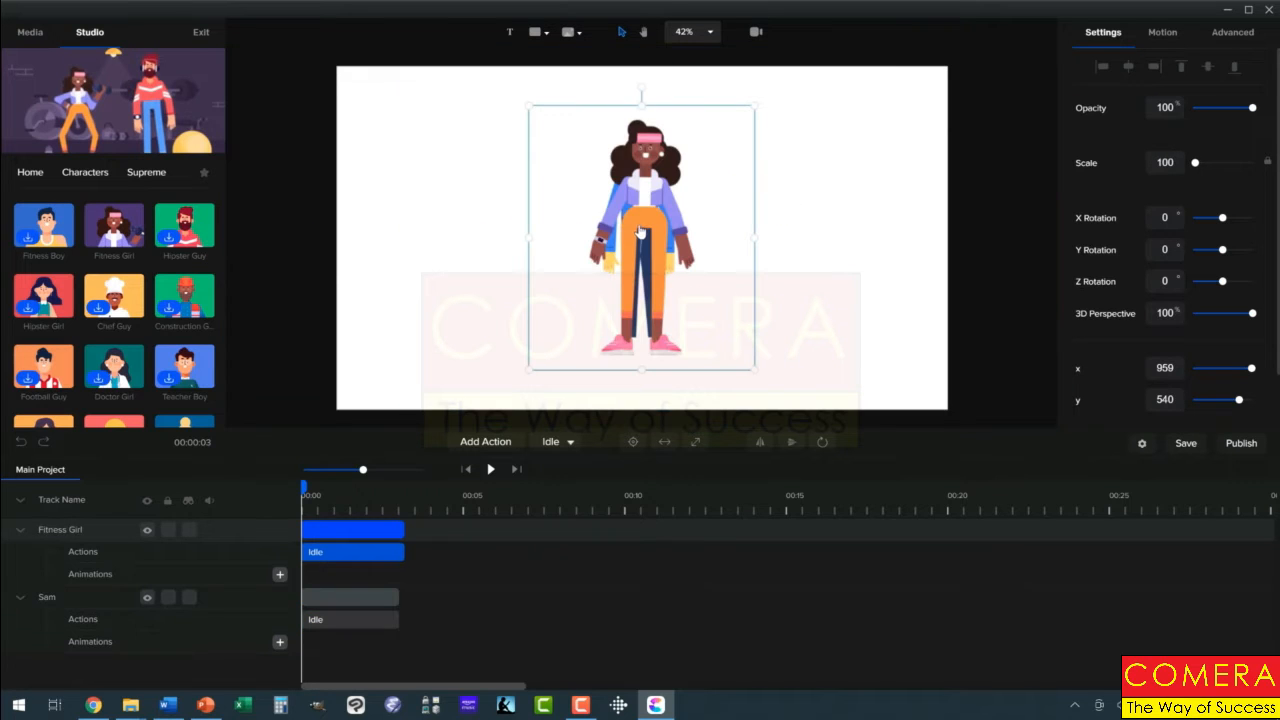
left_click_drag(641, 232, 811, 209)
Step: Insert a rectangle shape on the canvas and try a green hue for its fill
left_click(536, 32)
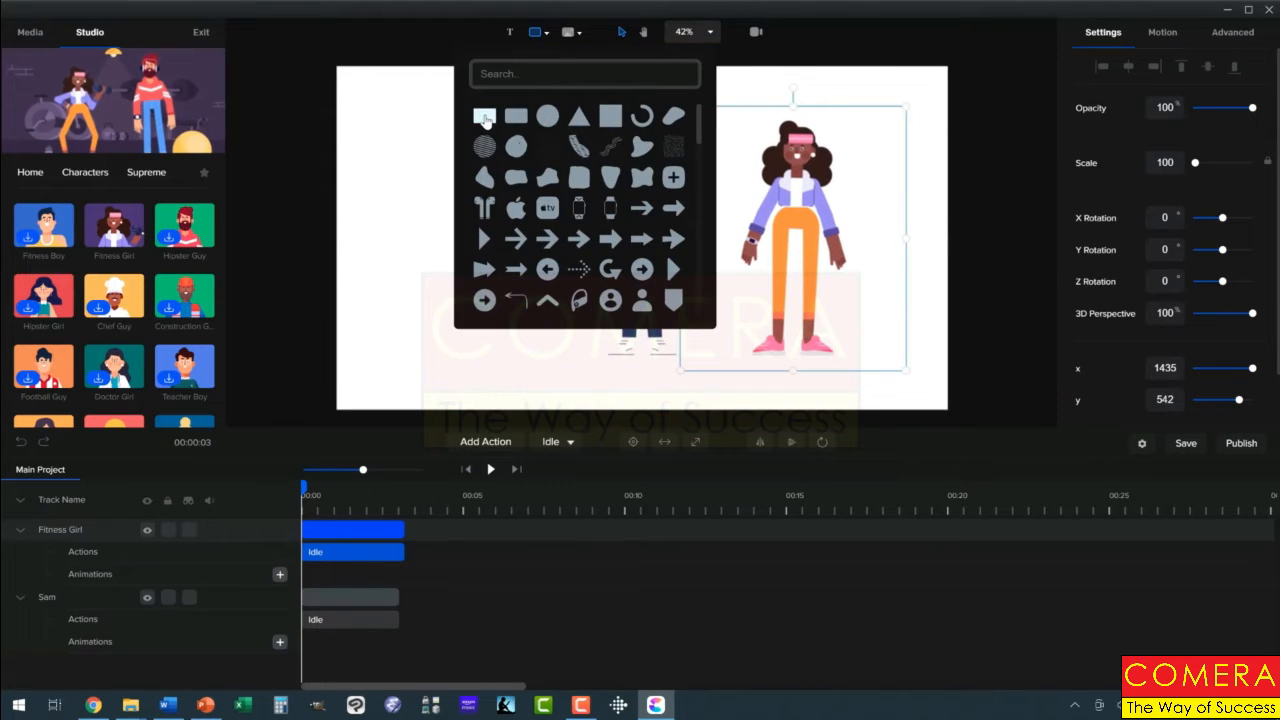
left_click(484, 116)
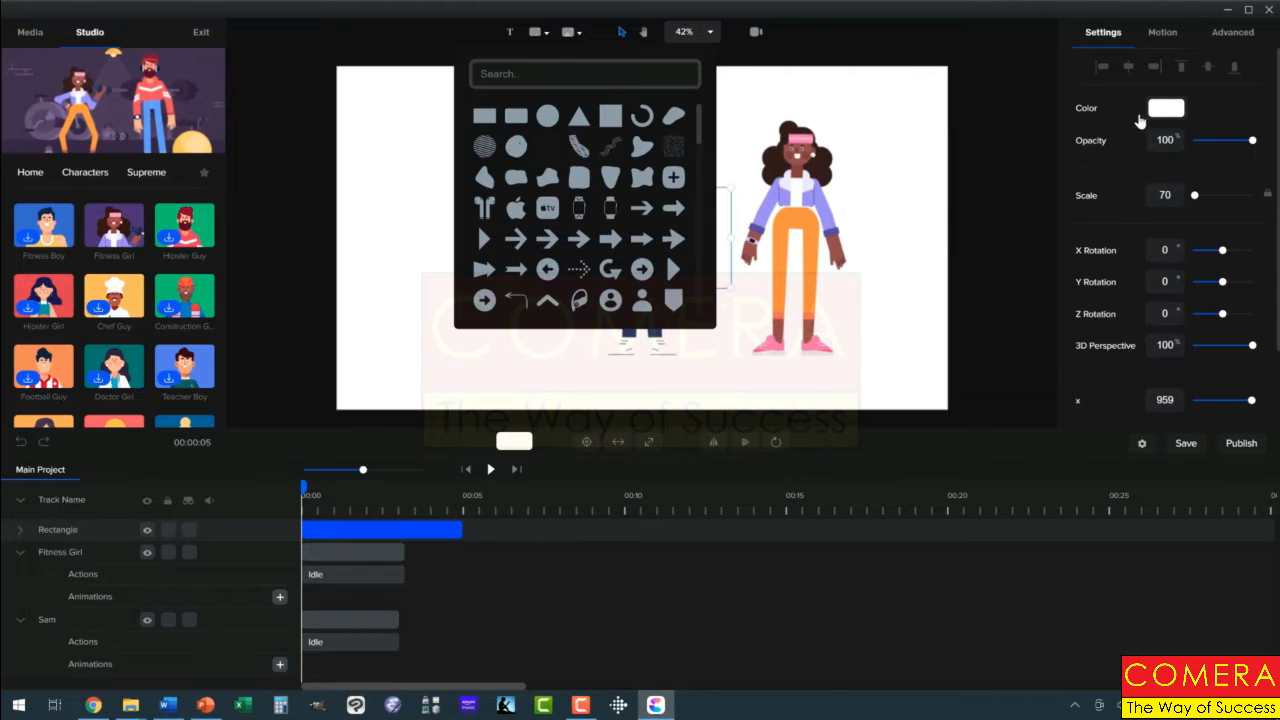
left_click(1165, 111)
left_click(1165, 111)
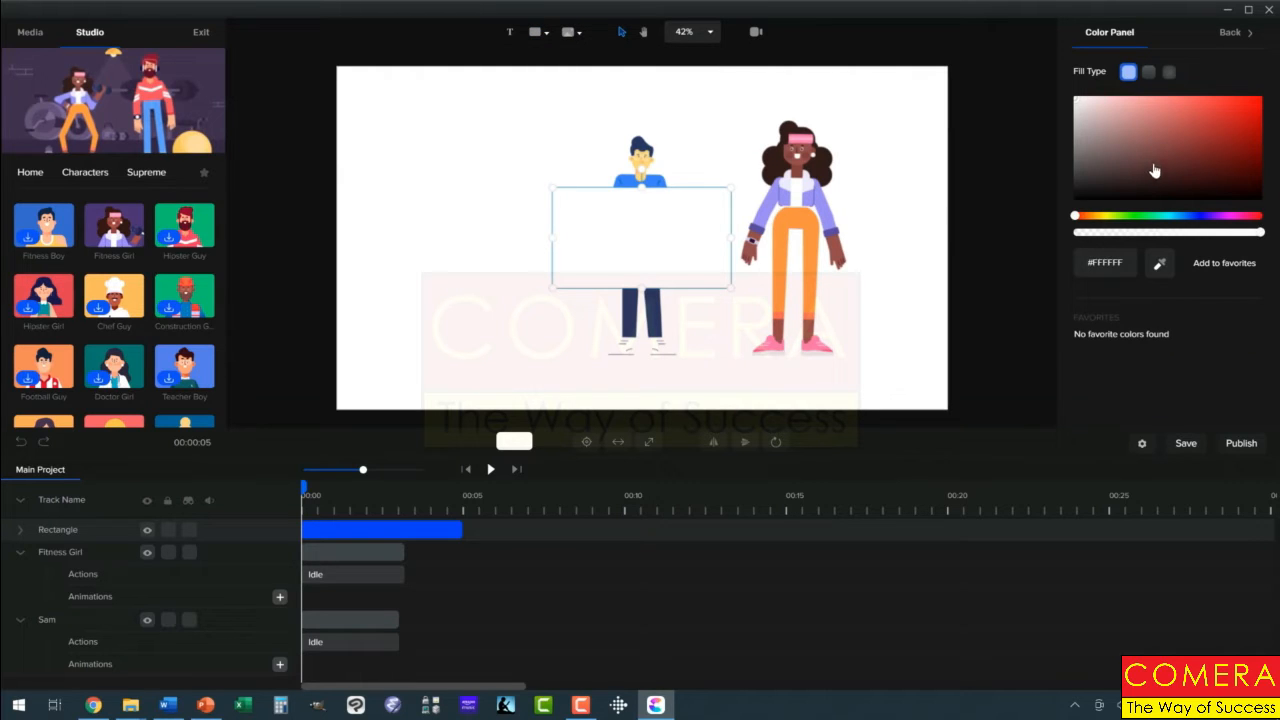
left_click(1131, 217)
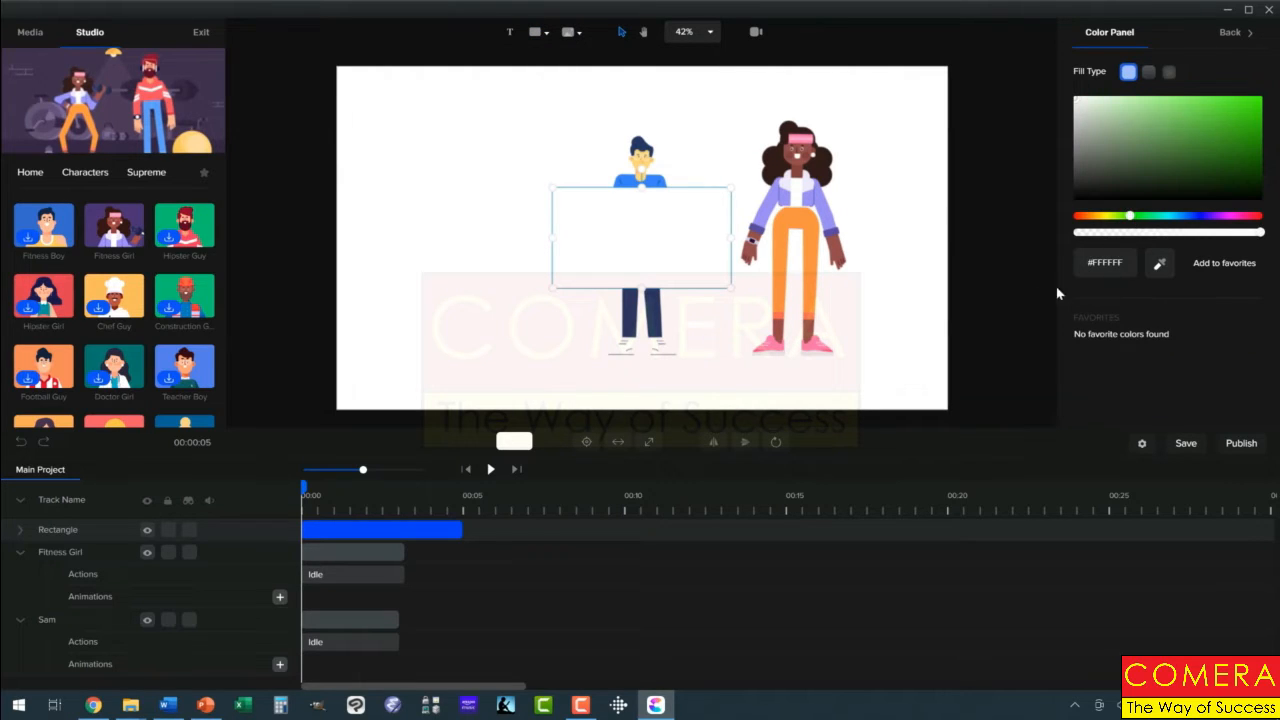
left_click(1036, 232)
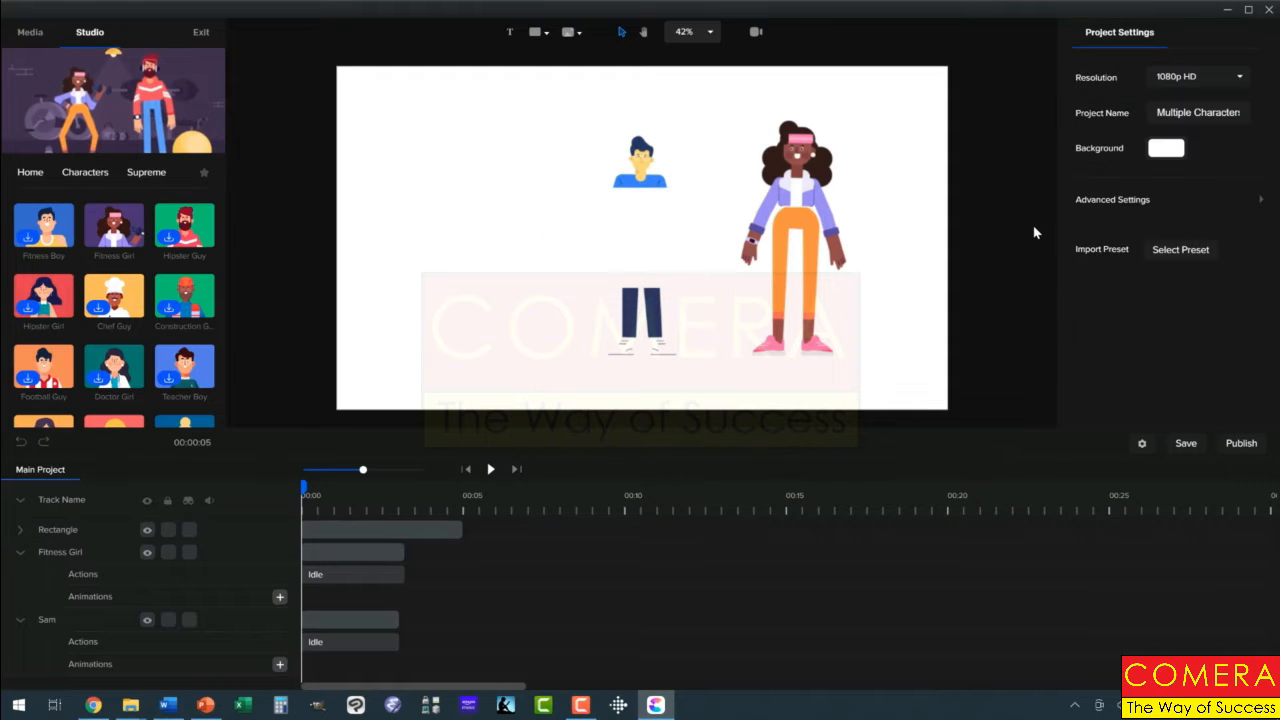
Step: Fill the rectangle with bright green (#19FF00) and move it to the left of Sam, at about x 514
left_click(690, 234)
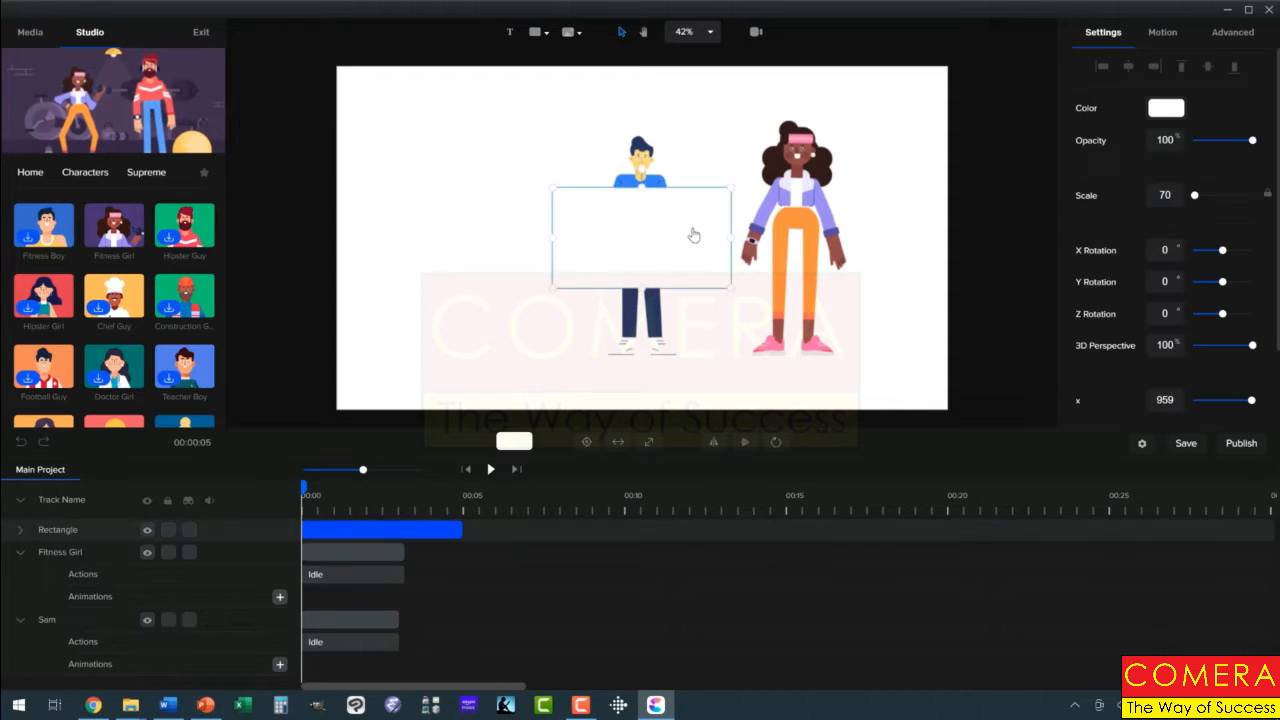
left_click(1163, 115)
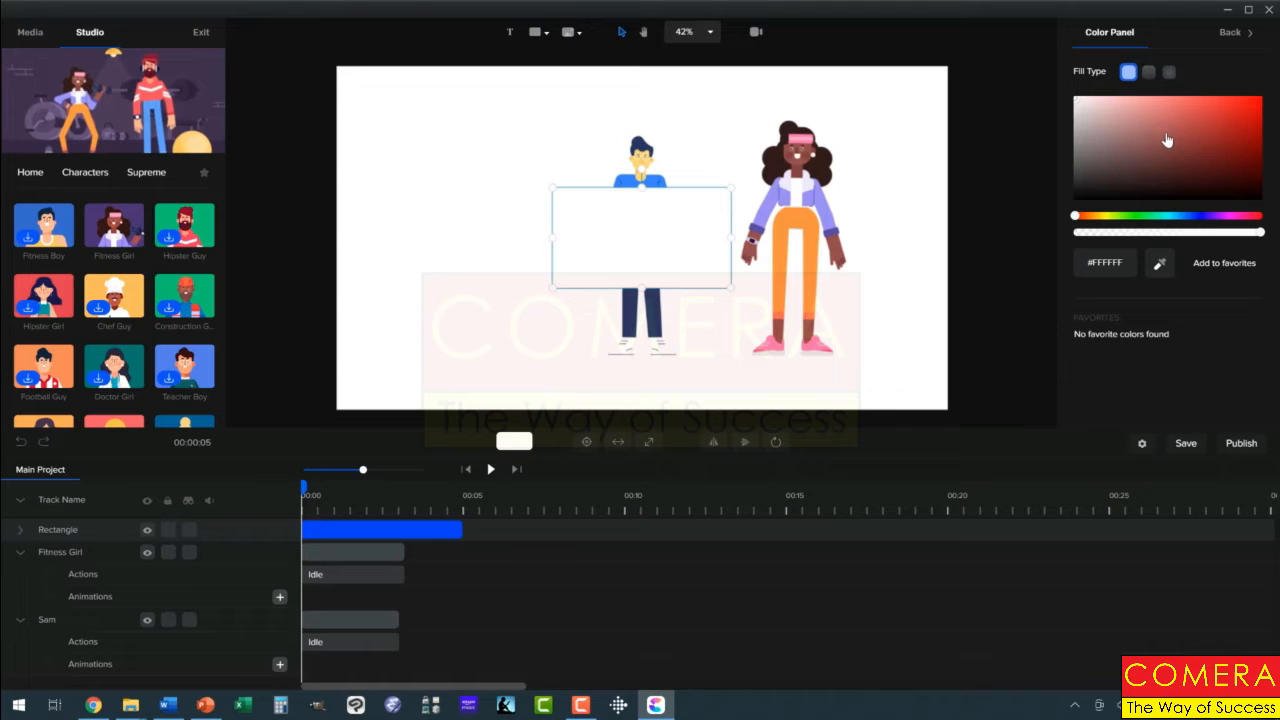
left_click(1134, 216)
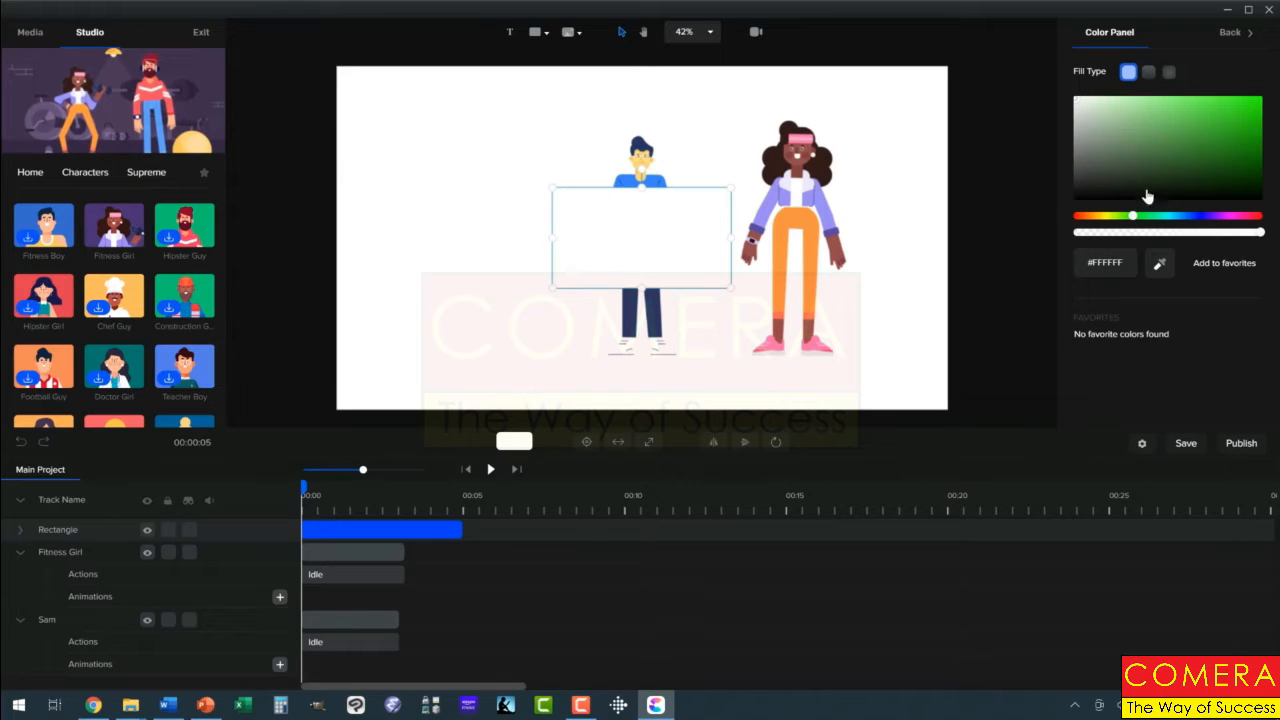
left_click_drag(1158, 176, 1263, 97)
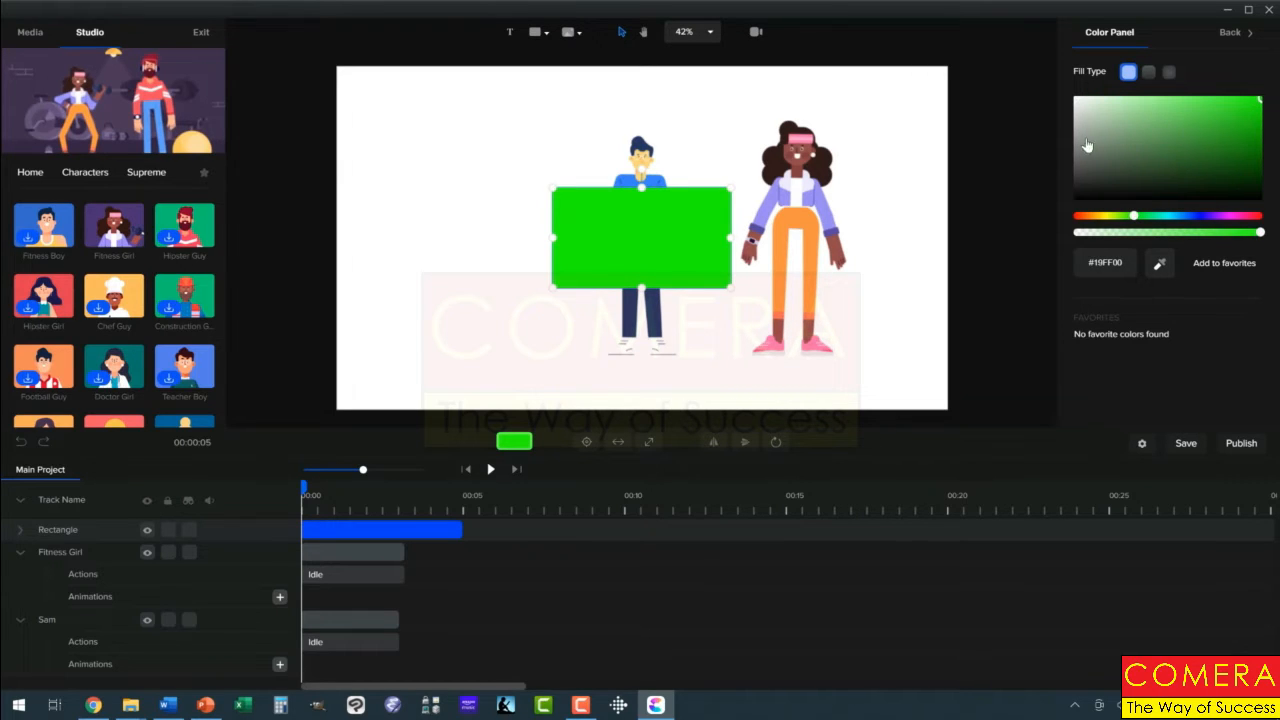
left_click(1006, 147)
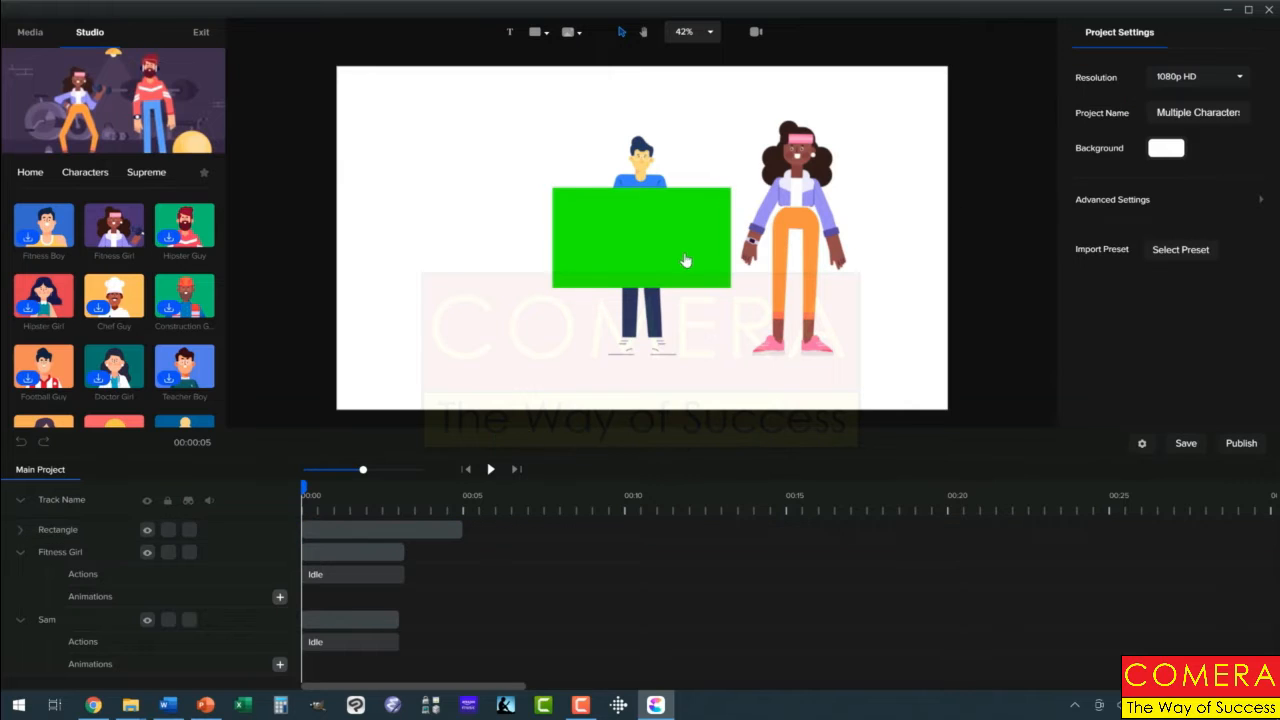
left_click_drag(629, 239, 528, 254)
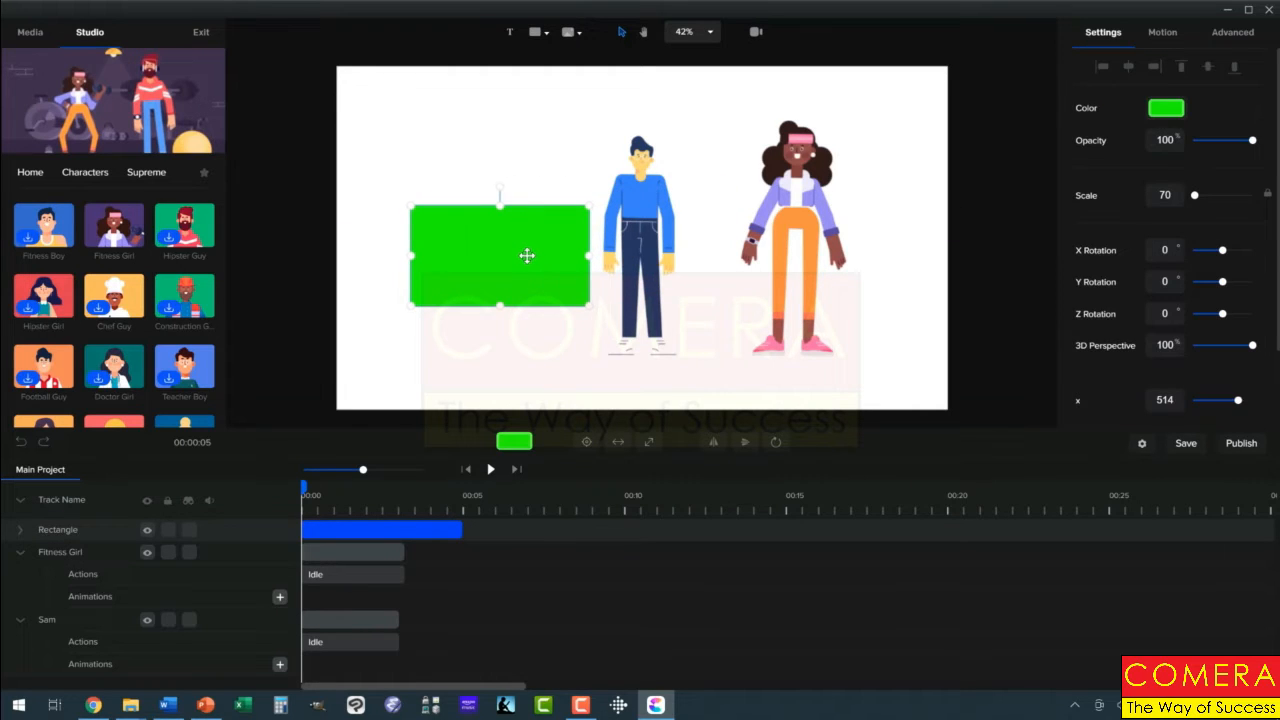
Step: Add a text object to the canvas and set its color to black (#000000)
left_click(510, 34)
left_click(1157, 220)
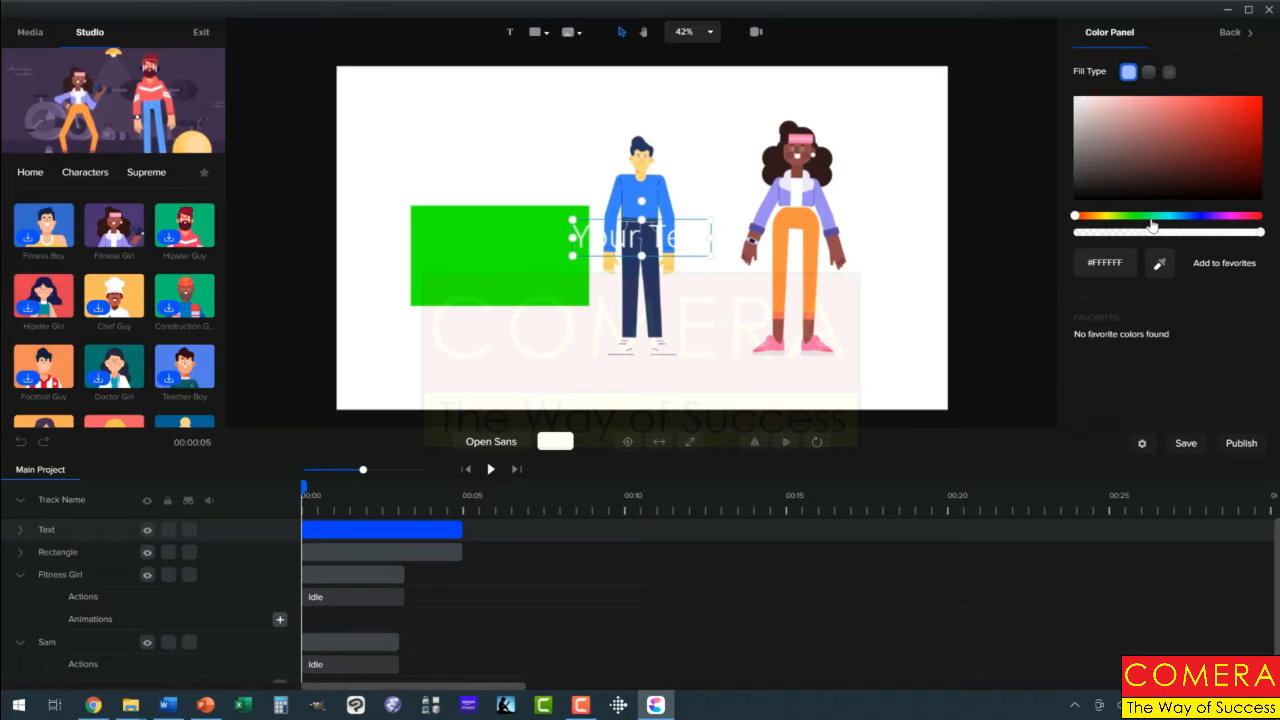
left_click_drag(1095, 187, 1054, 230)
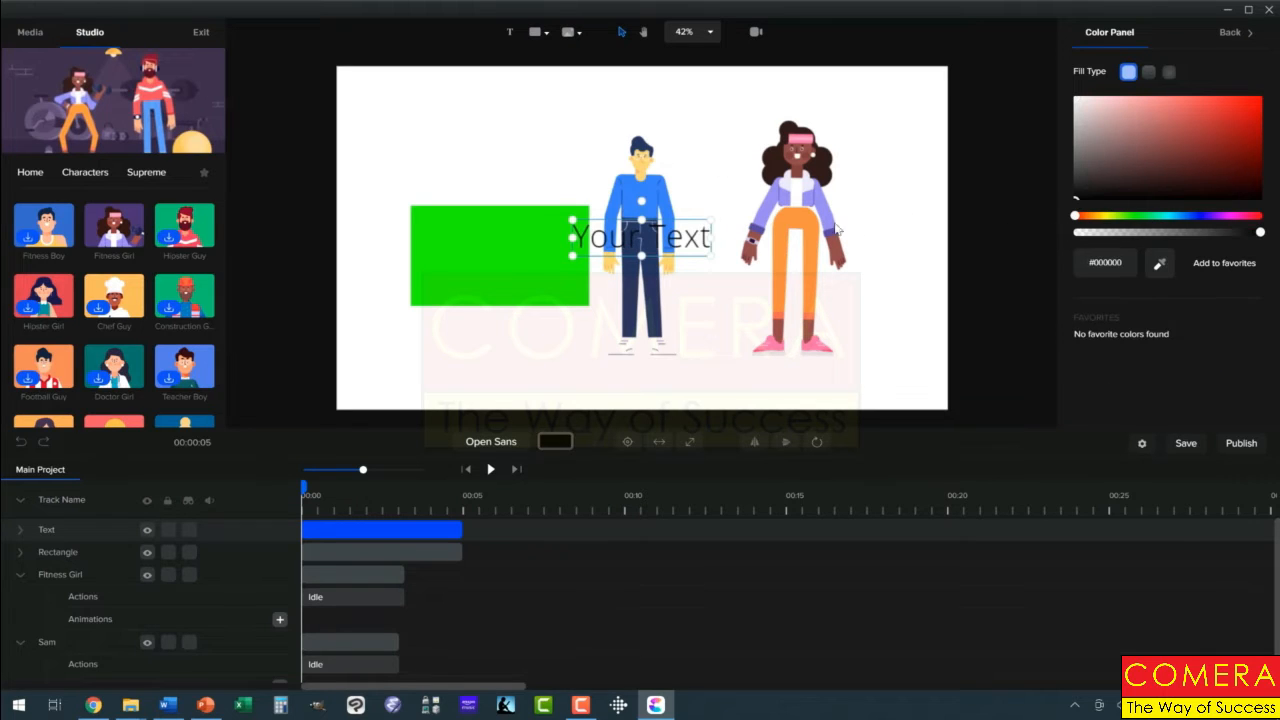
Step: Replace the placeholder wording of the text object with "Sample Text"
double_click(580, 241)
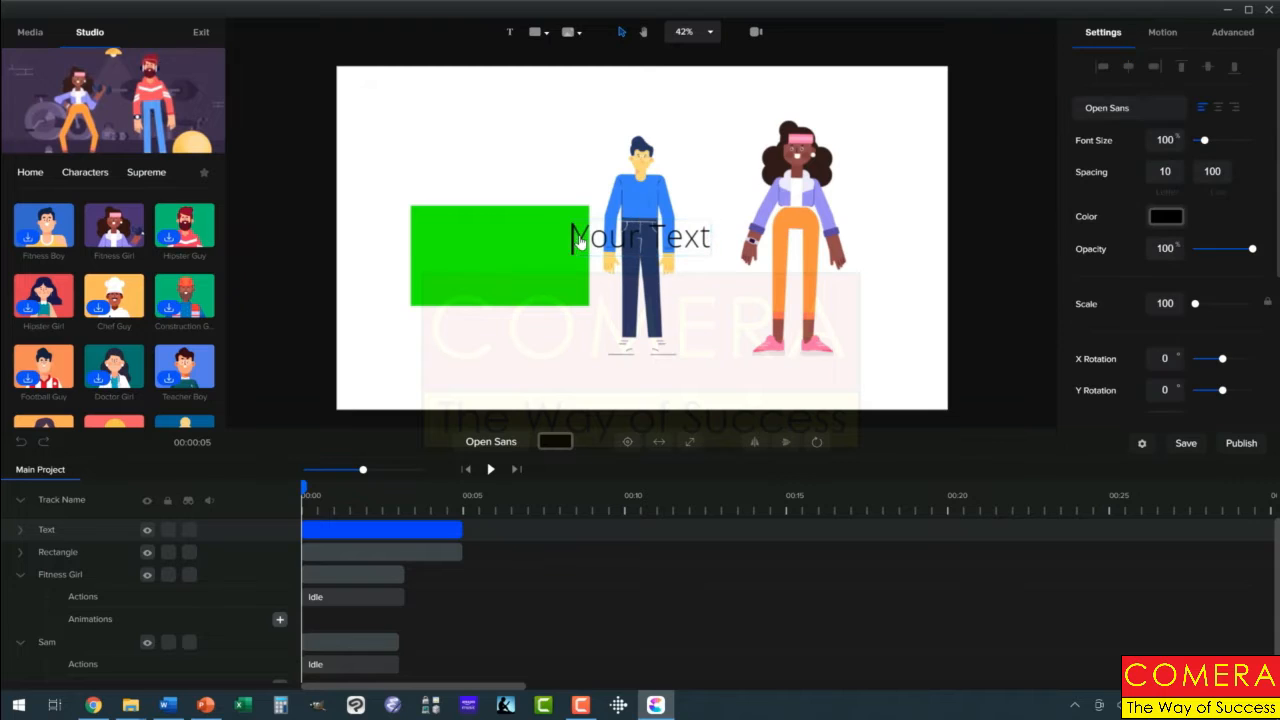
left_click_drag(598, 239, 706, 234)
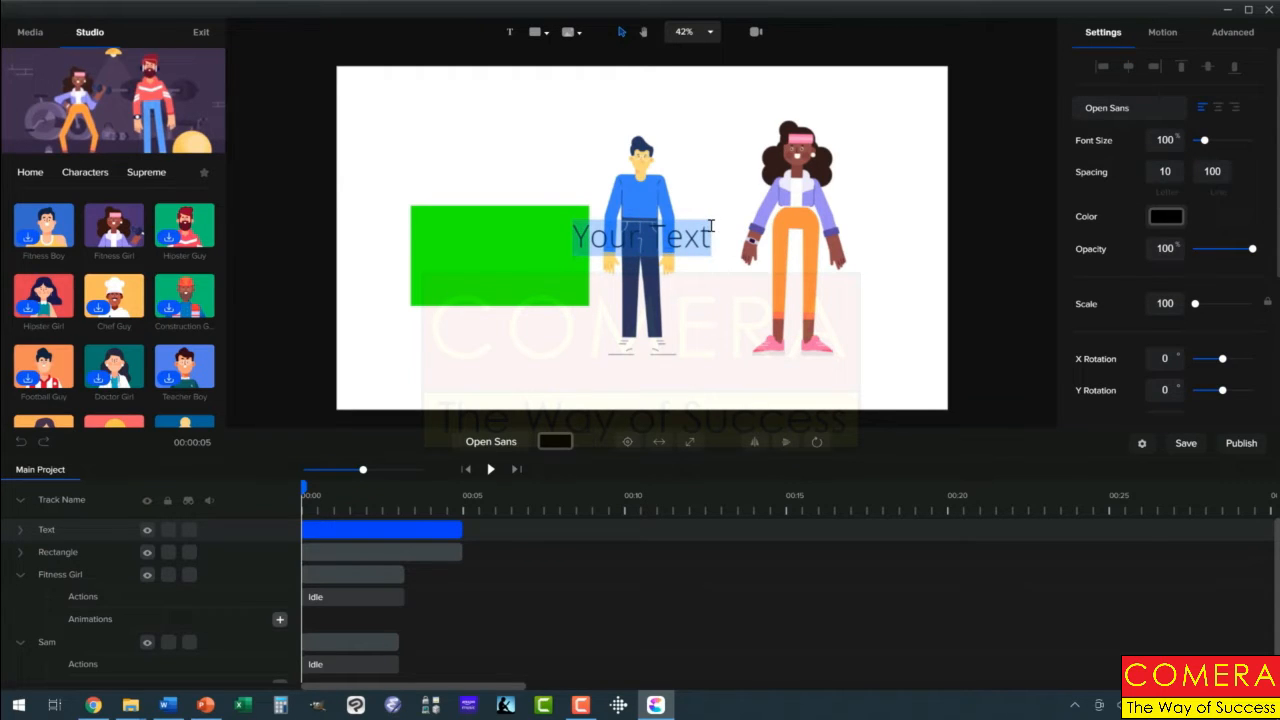
type("Sample Te")
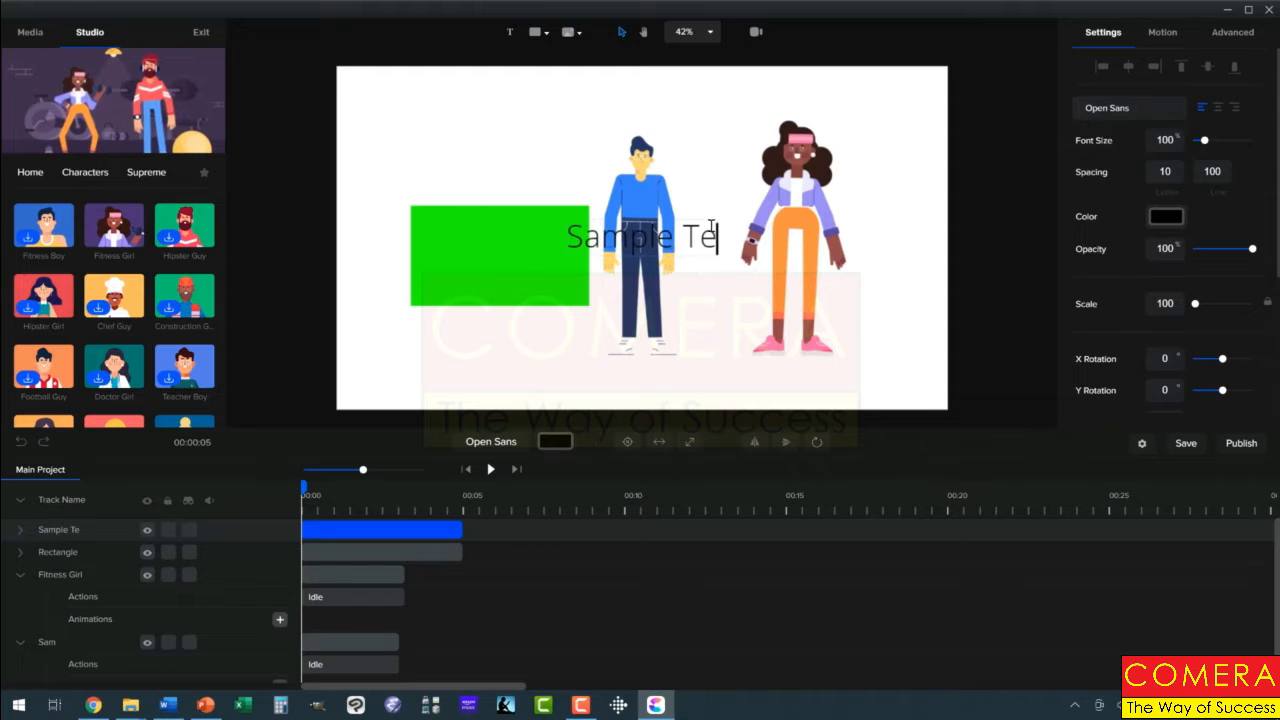
type("xt")
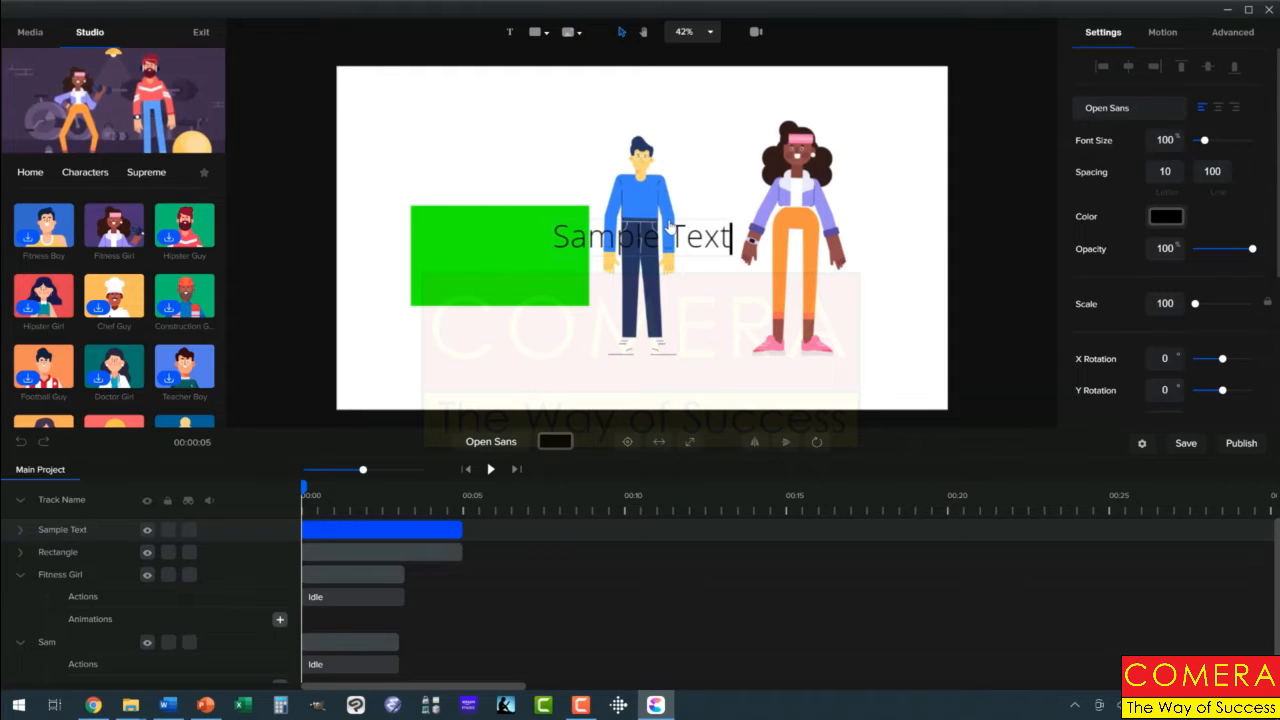
Step: Move the Sample Text title above the green rectangle, undoing the accidental shift of Sam
left_click_drag(674, 218, 594, 188)
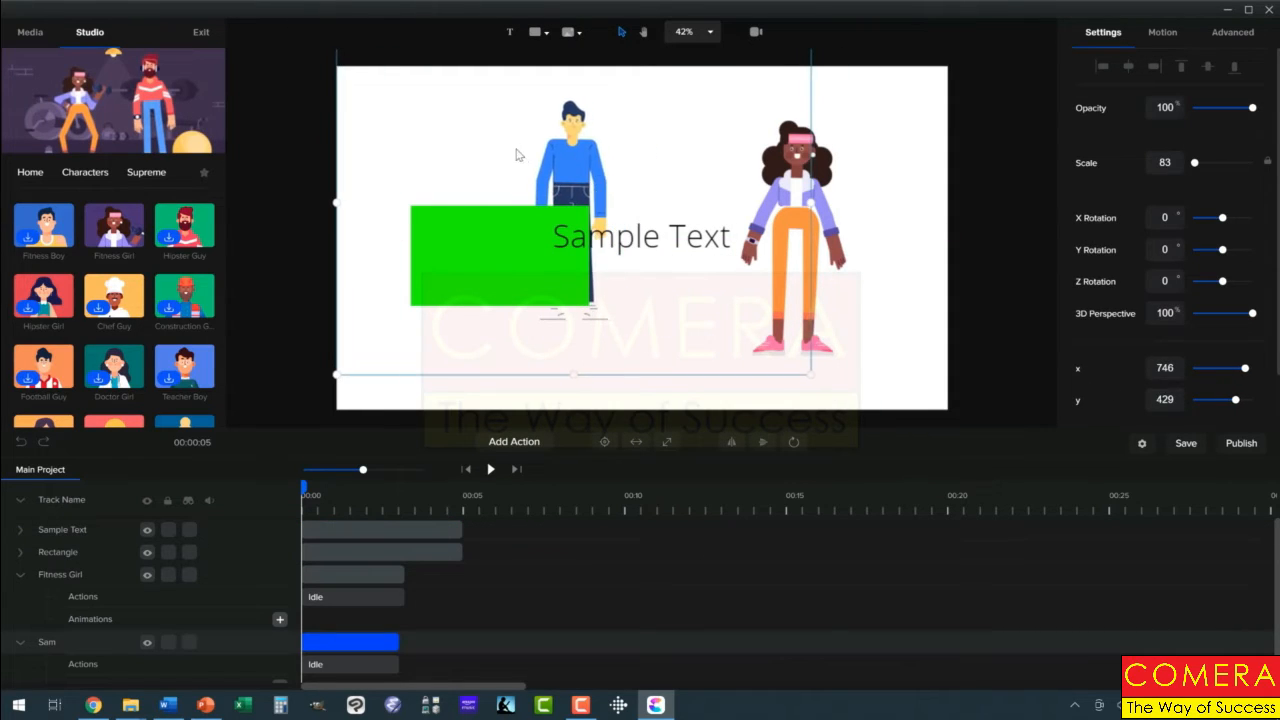
left_click(19, 443)
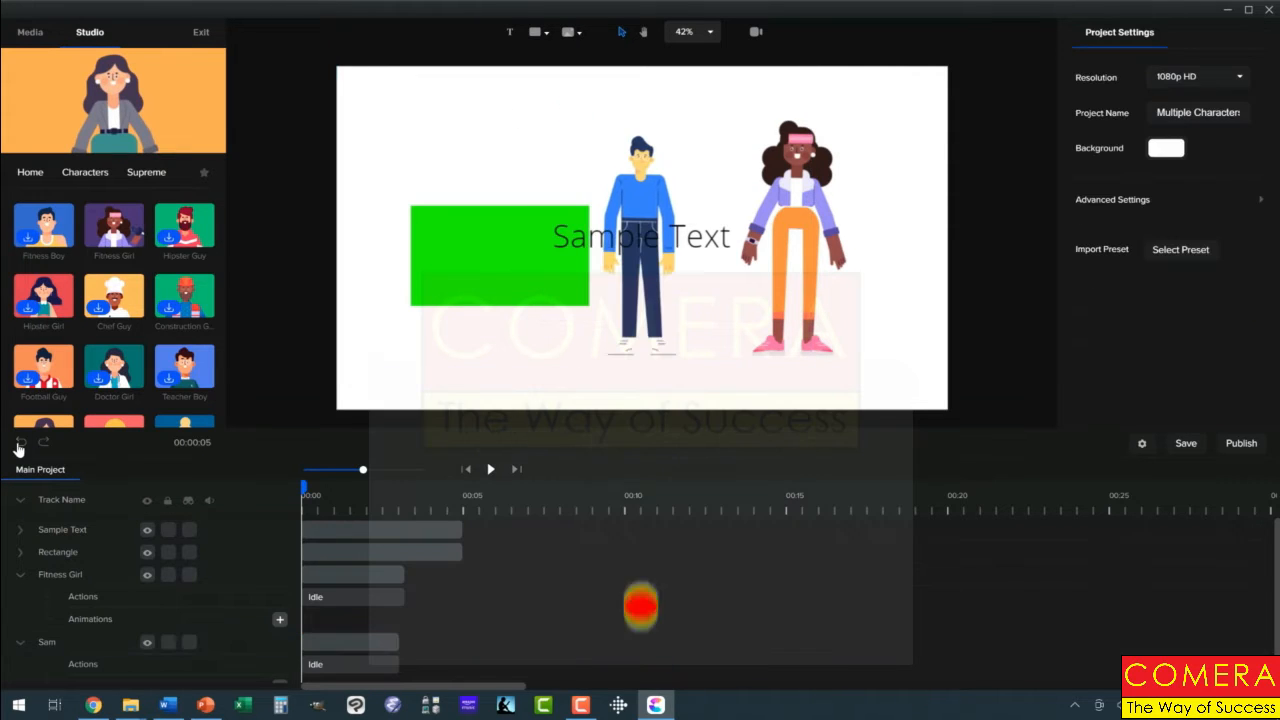
left_click(677, 238)
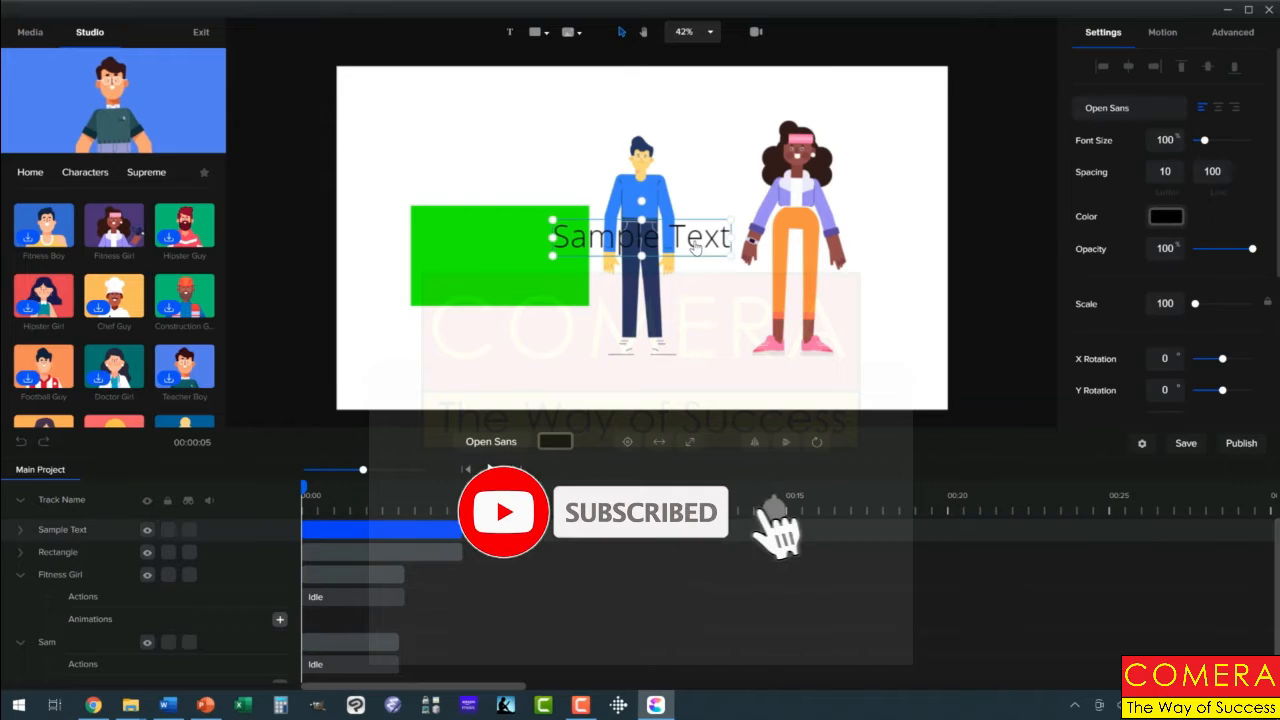
left_click_drag(675, 225, 513, 101)
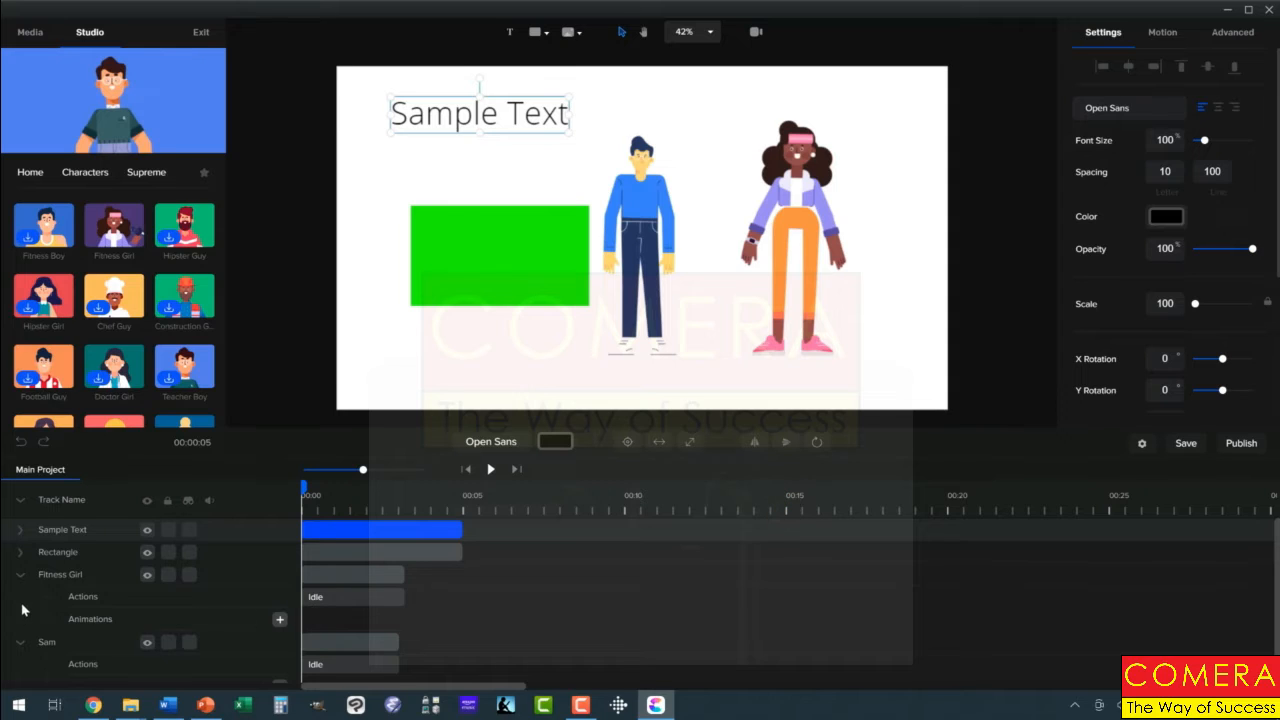
Step: Collapse the Fitness Girl and Sam tracks in the timeline
left_click(19, 576)
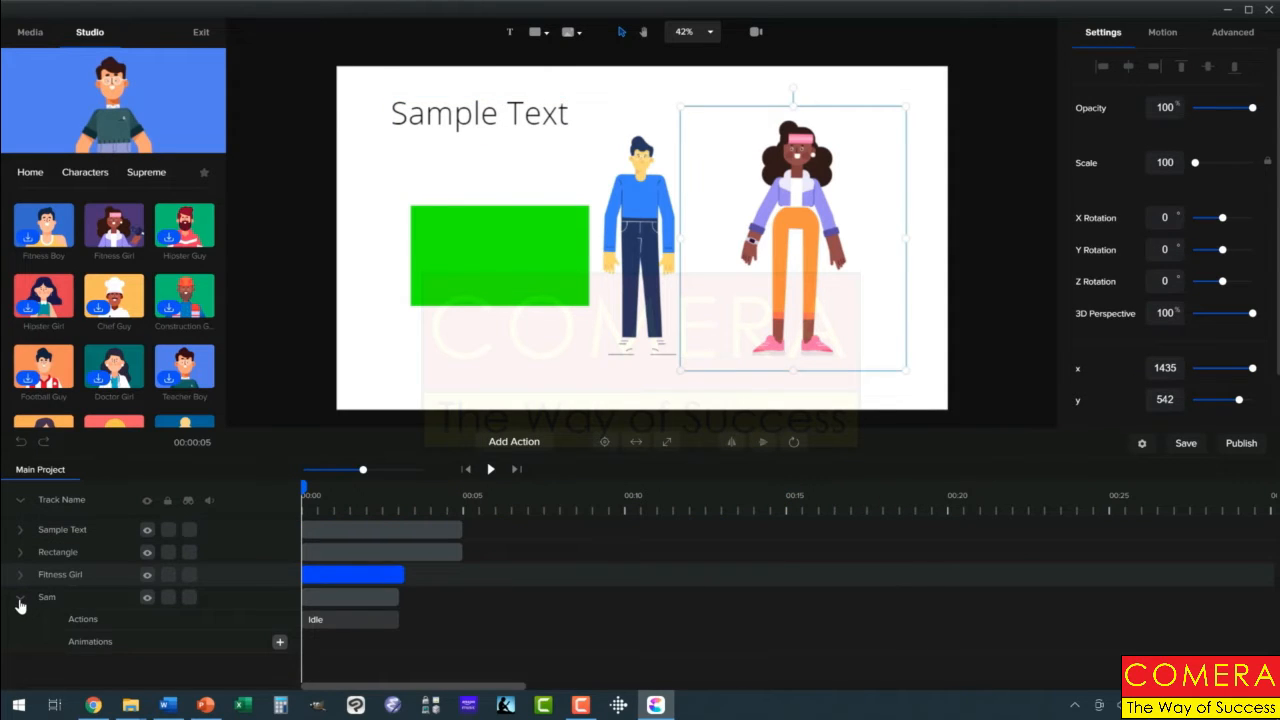
left_click(19, 599)
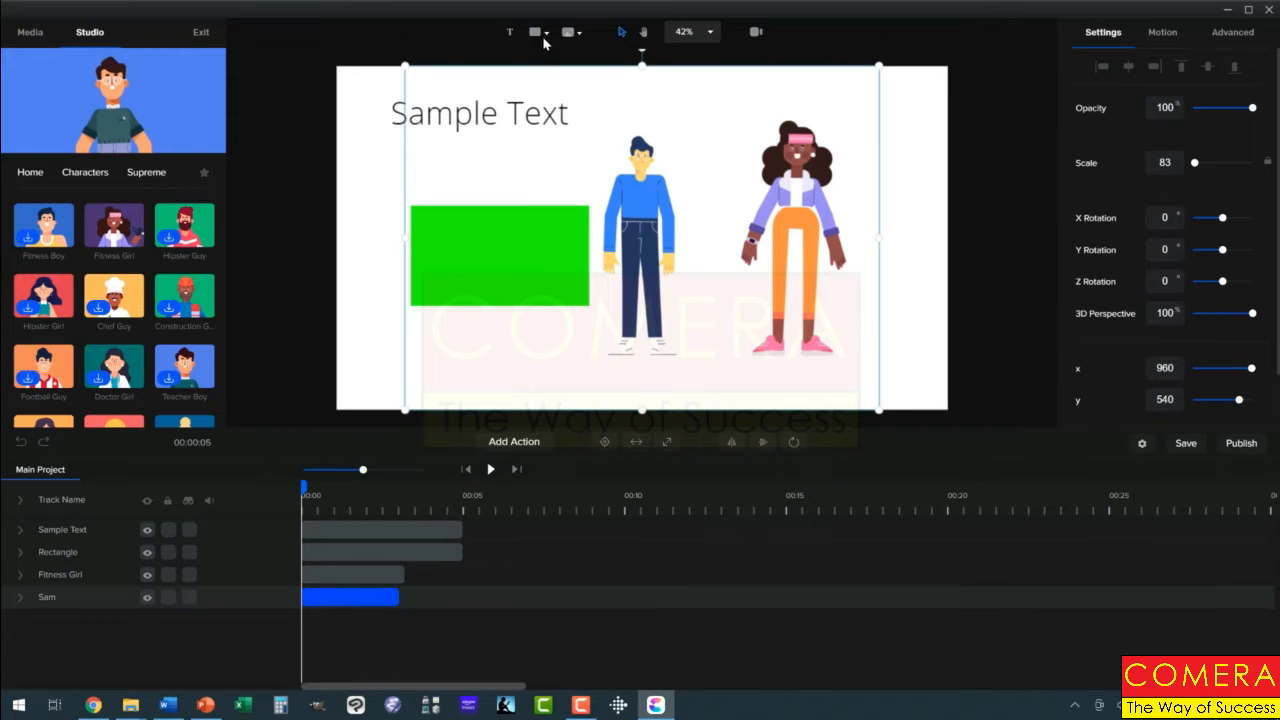
Step: Duplicate the green rectangle and move the copy over the lower bodies of Sam and Fitness Girl
left_click(517, 257)
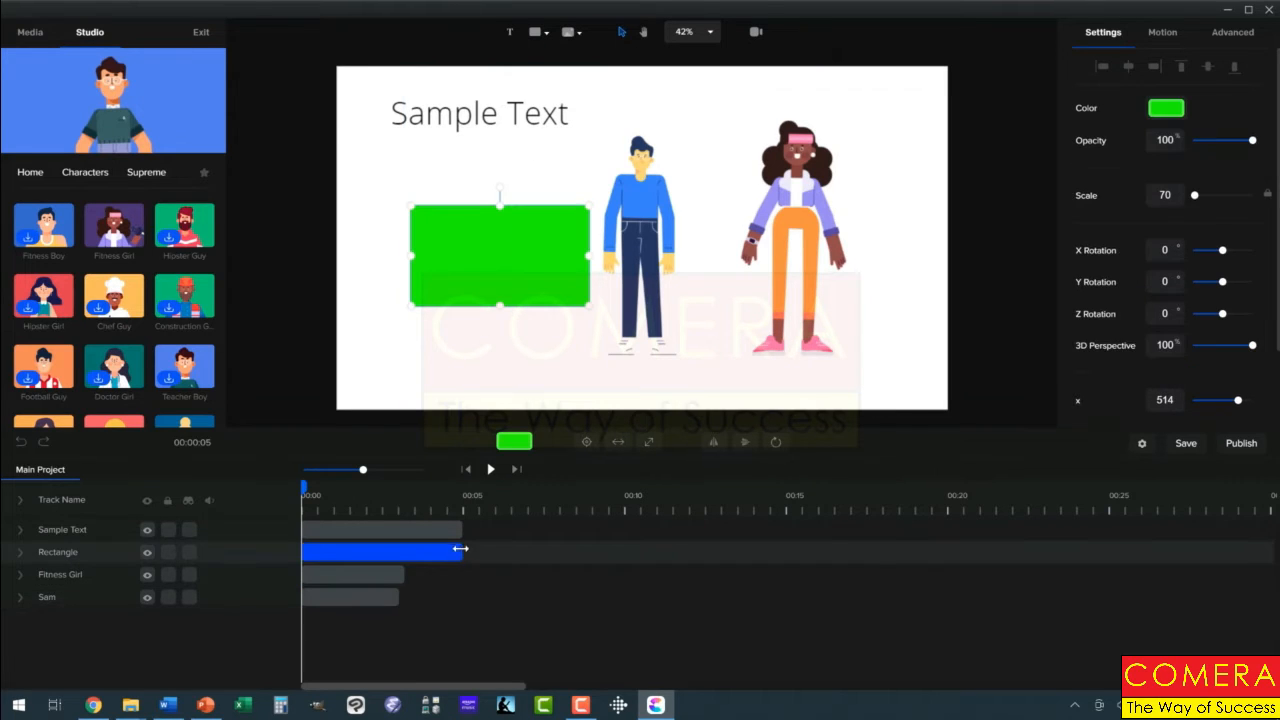
right_click(441, 551)
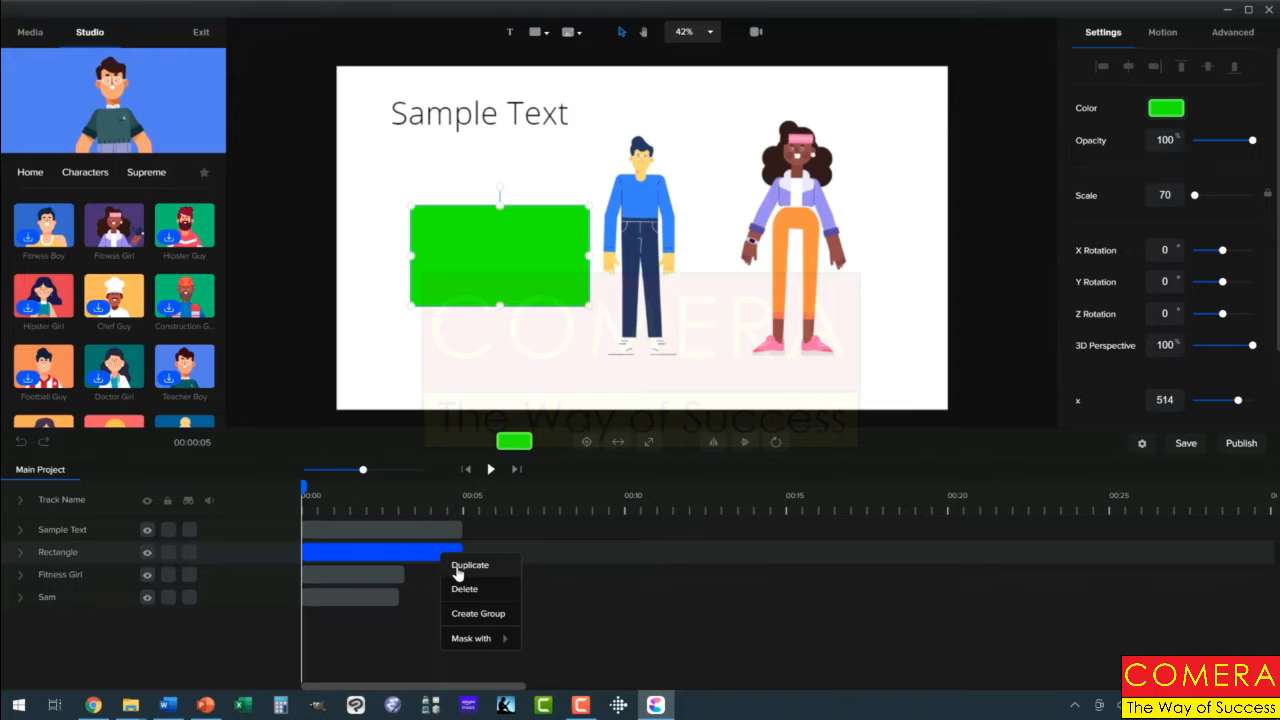
left_click(465, 566)
left_click_drag(549, 277, 765, 282)
Step: Recolor the duplicated rectangle blue (#0015FF) and place it in the canvas's upper-right corner, over Fitness Girl's head
left_click(1163, 109)
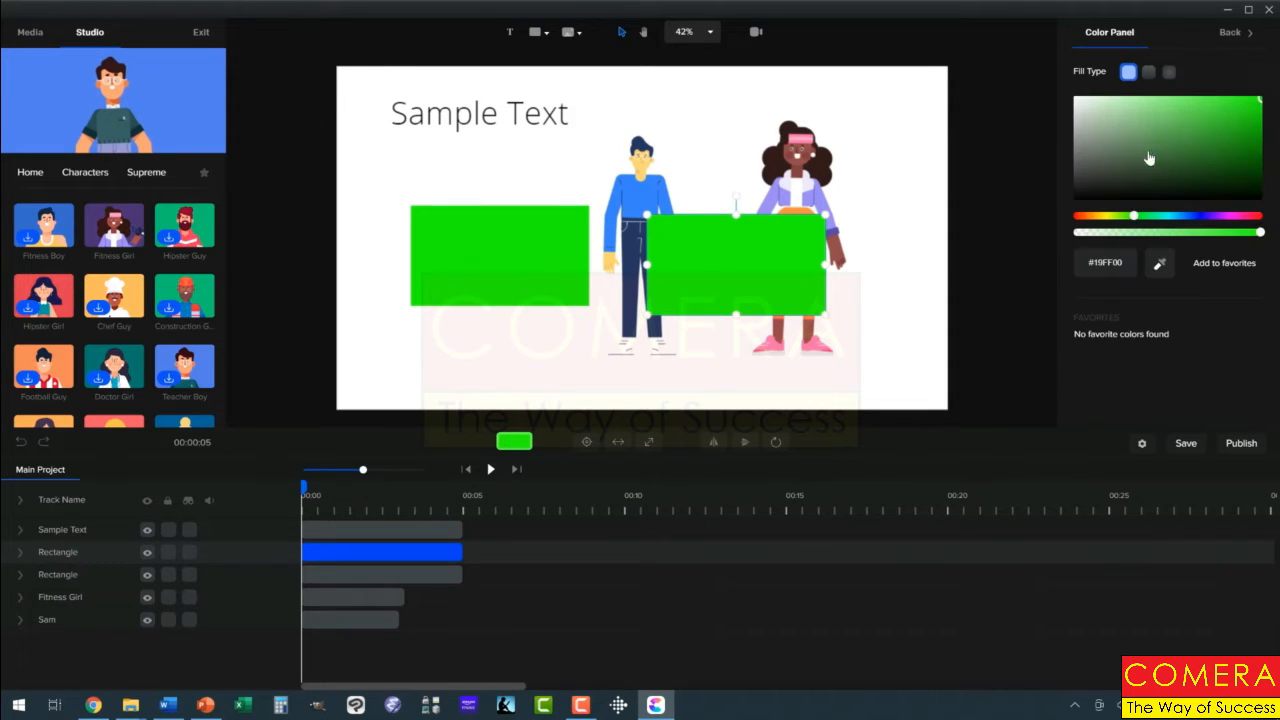
left_click(1196, 215)
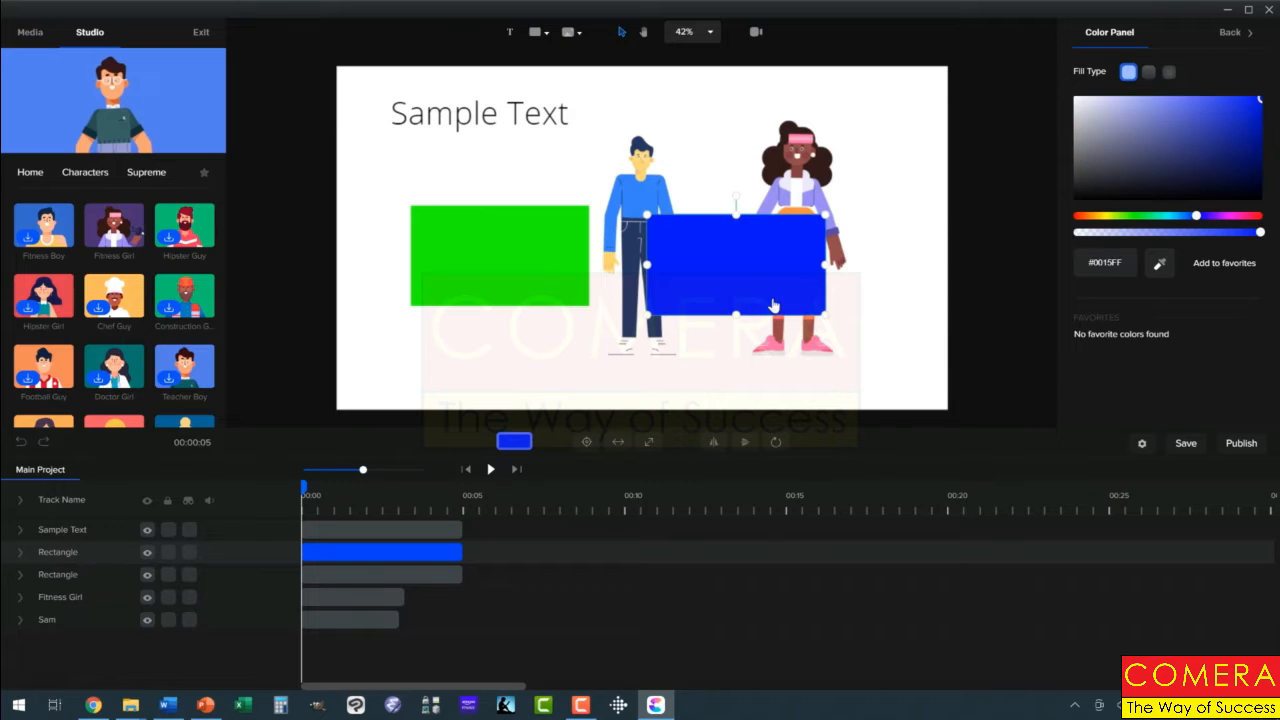
left_click_drag(743, 265, 849, 141)
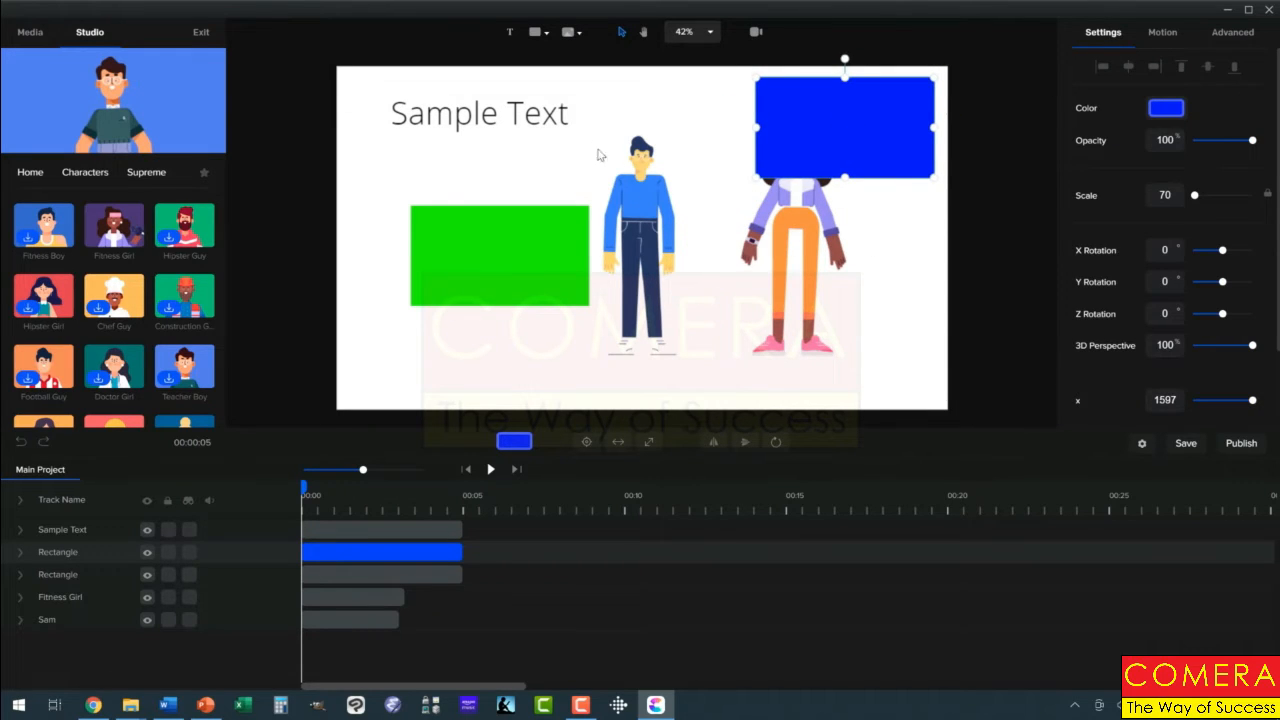
Step: Duplicate the Sample Text title and place the copy below the green rectangle
left_click(537, 119)
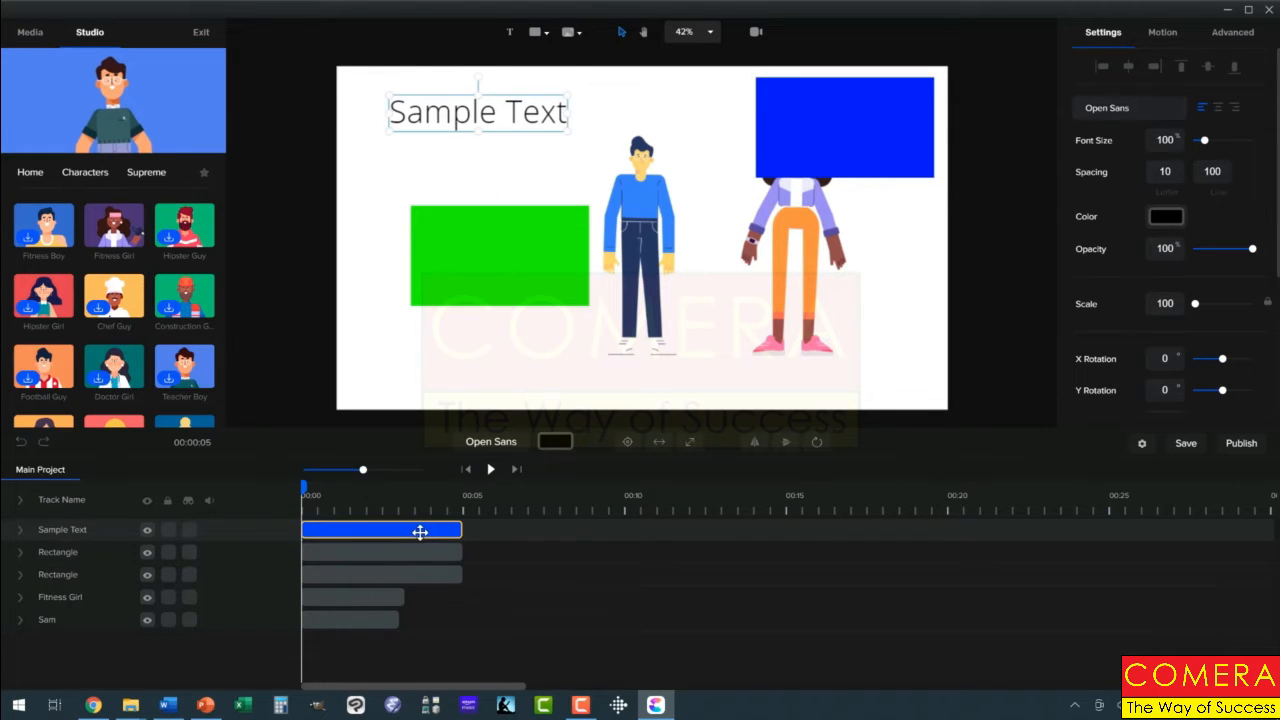
right_click(420, 532)
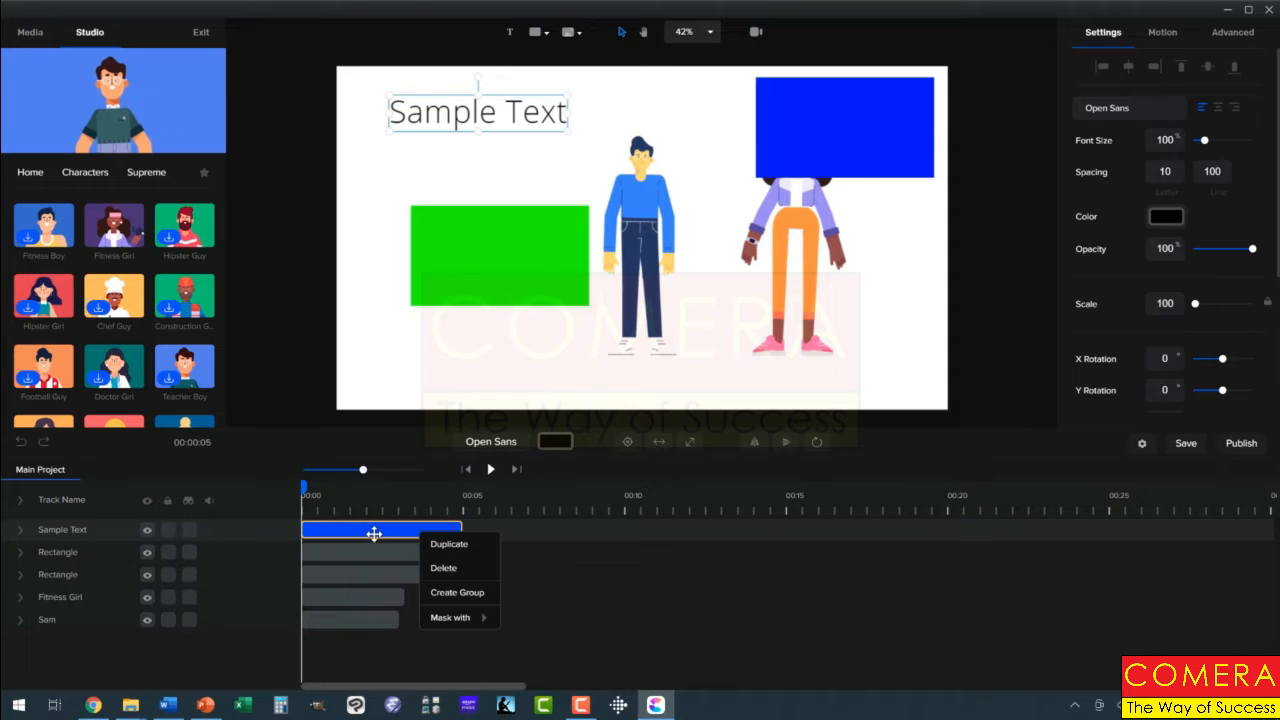
left_click(437, 551)
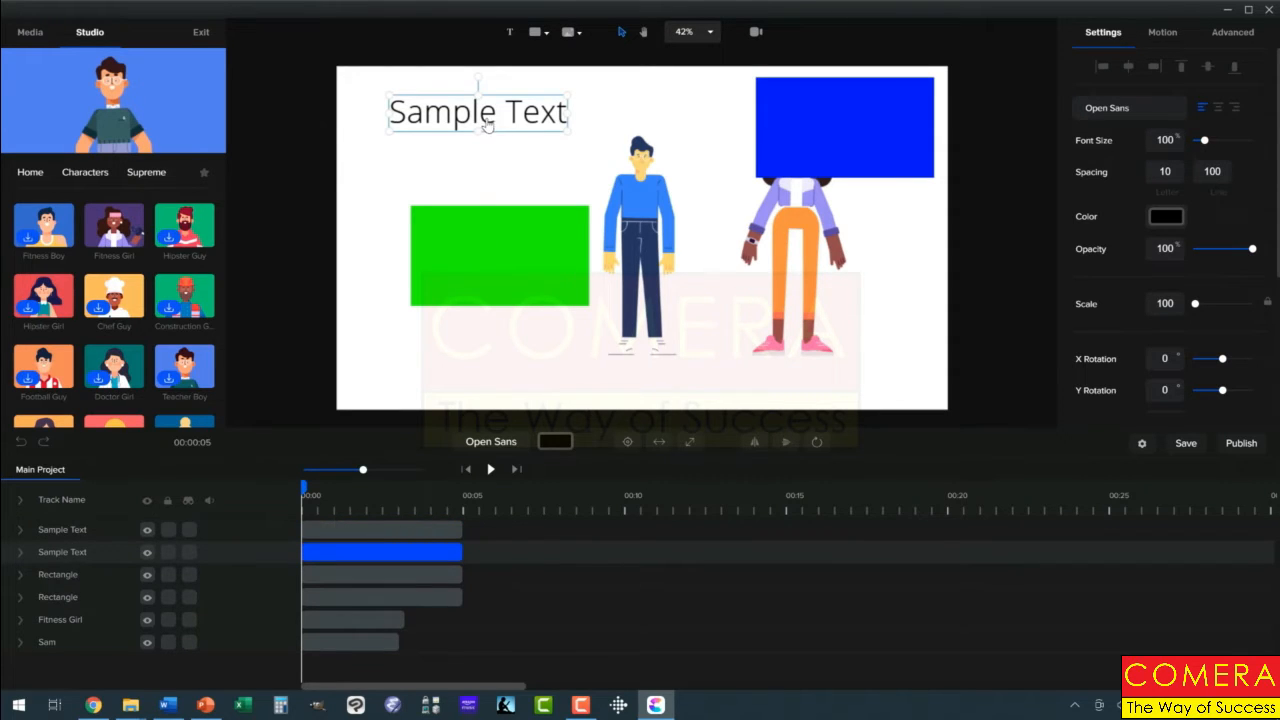
left_click_drag(487, 122, 466, 387)
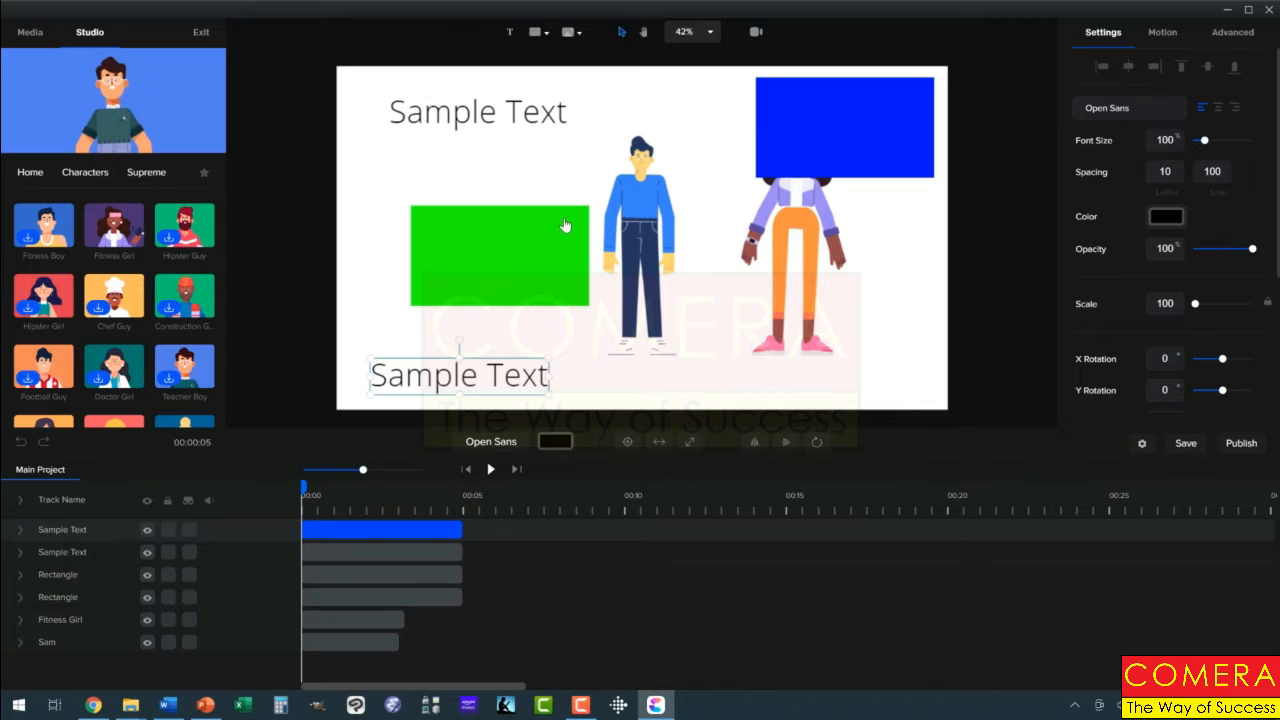
Step: Move the upper Sample Text title so it overlaps Sam's body
left_click_drag(517, 115, 707, 240)
left_click(705, 375)
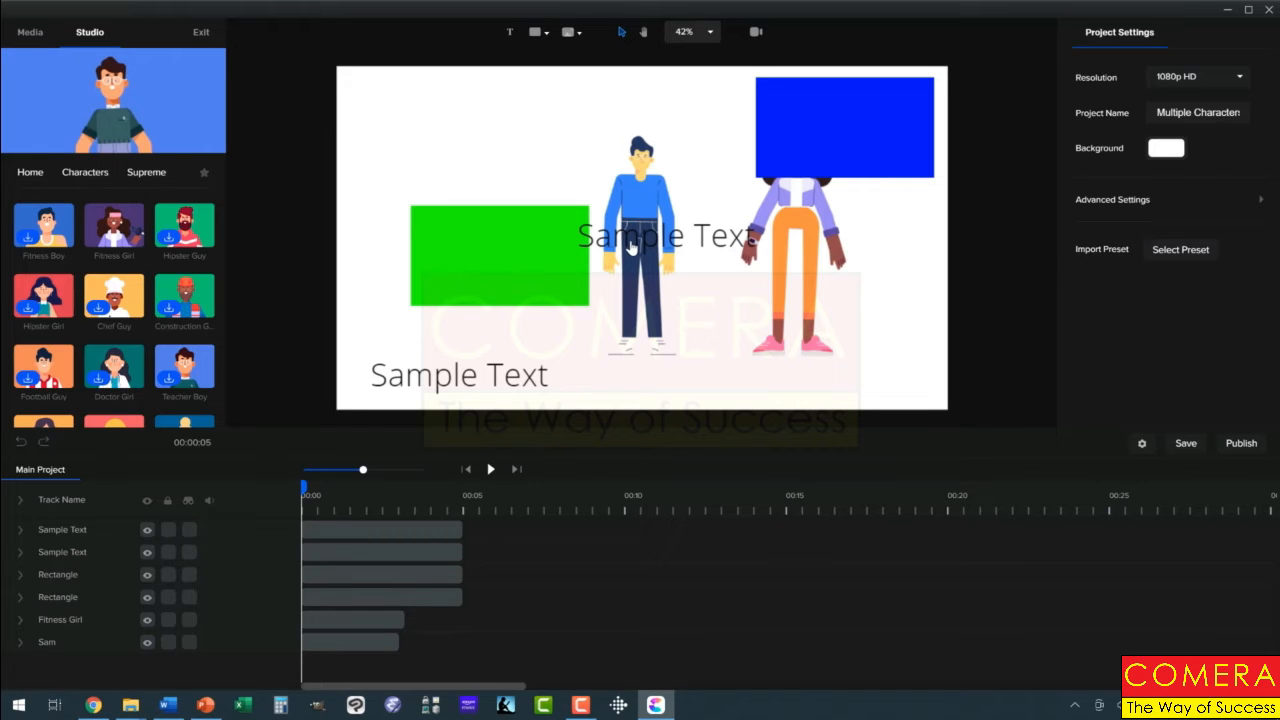
mouse_move(630, 247)
left_mouse_down()
mouse_move(590, 226)
mouse_move(614, 262)
left_mouse_up()
left_click(670, 298)
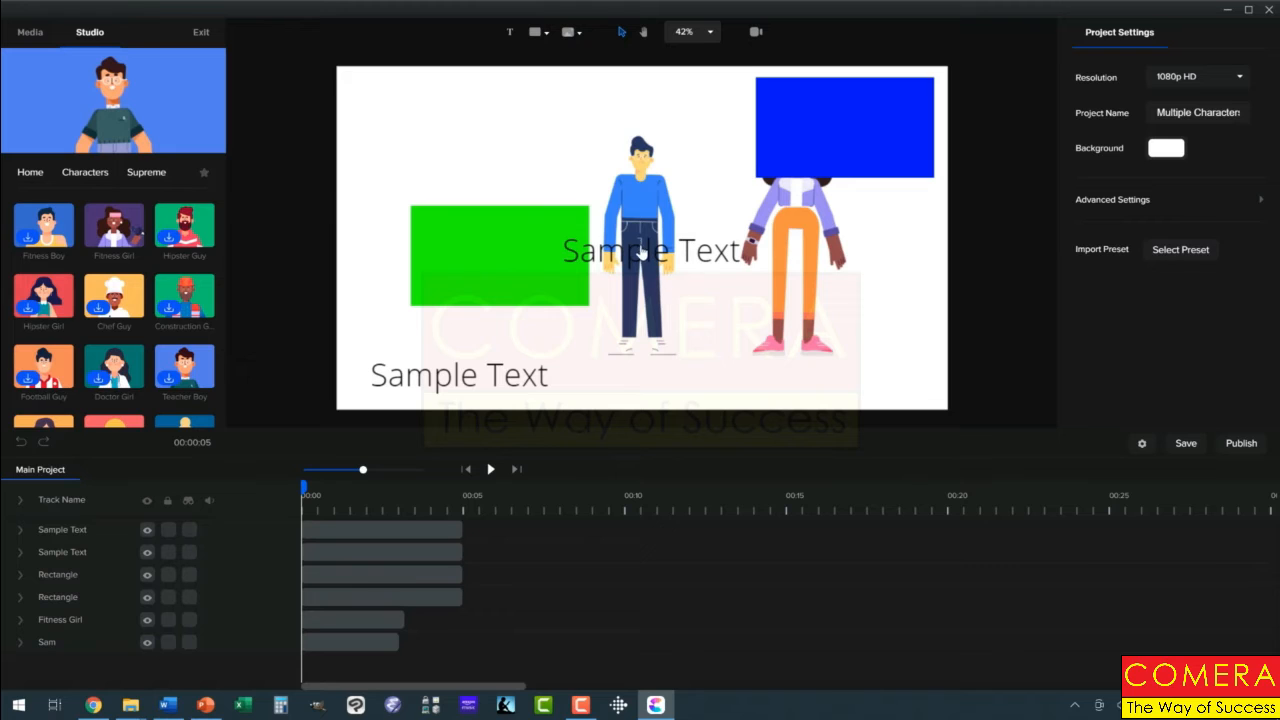
Step: Undo the accidental shift of Sam and move the overlapping Sample Text title back above the green rectangle
left_click(622, 198)
left_click_drag(622, 198, 596, 183)
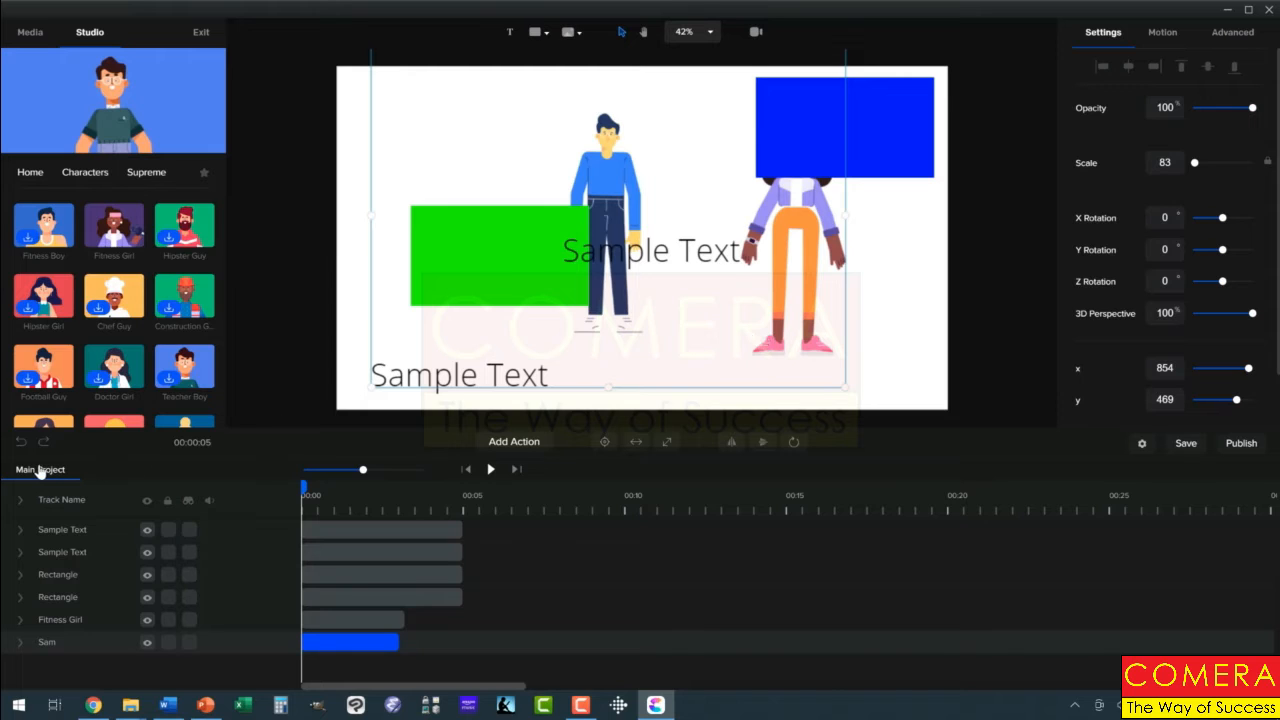
left_click(19, 445)
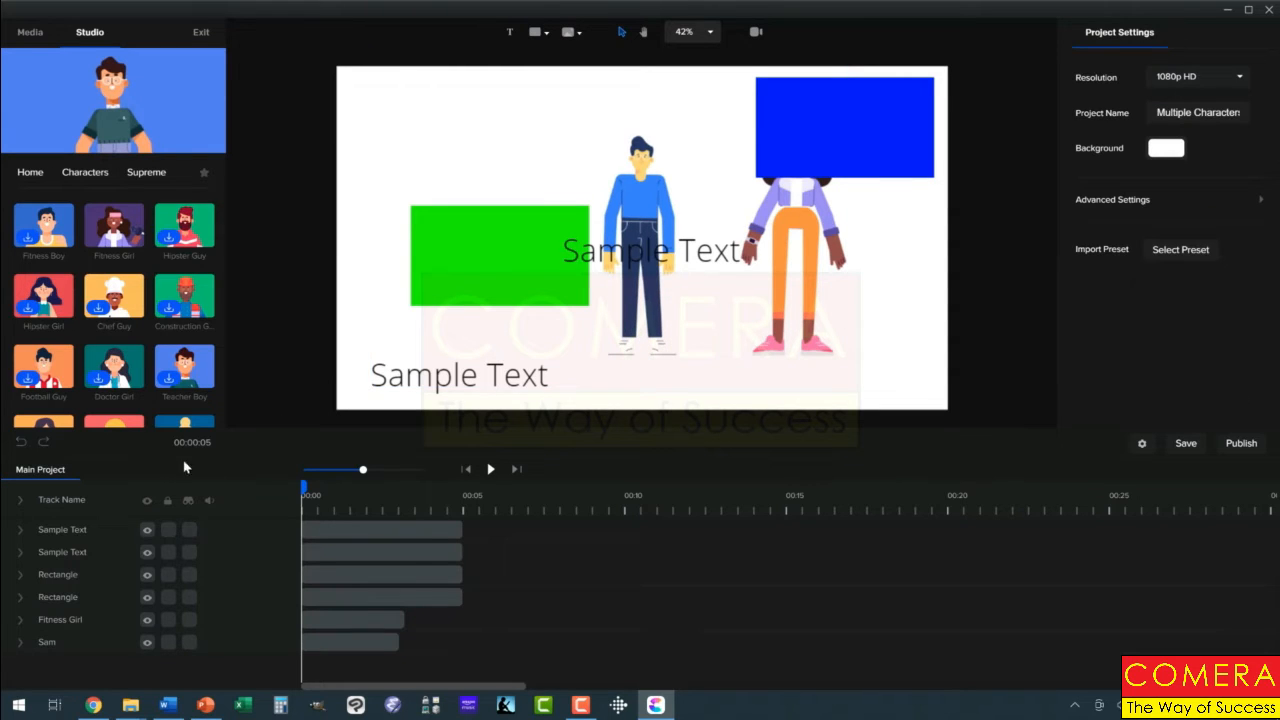
left_click_drag(595, 255, 409, 122)
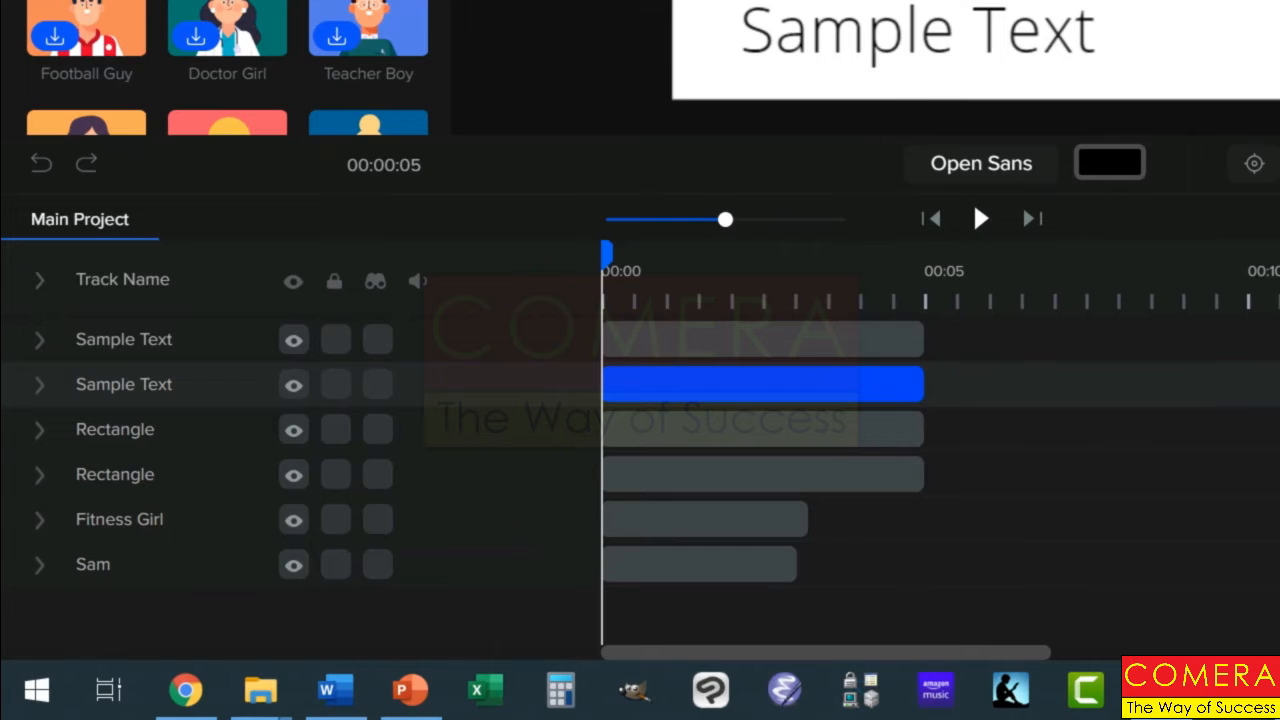
Step: Lock the Sam, Fitness Girl and green rectangle tracks
left_click(332, 570)
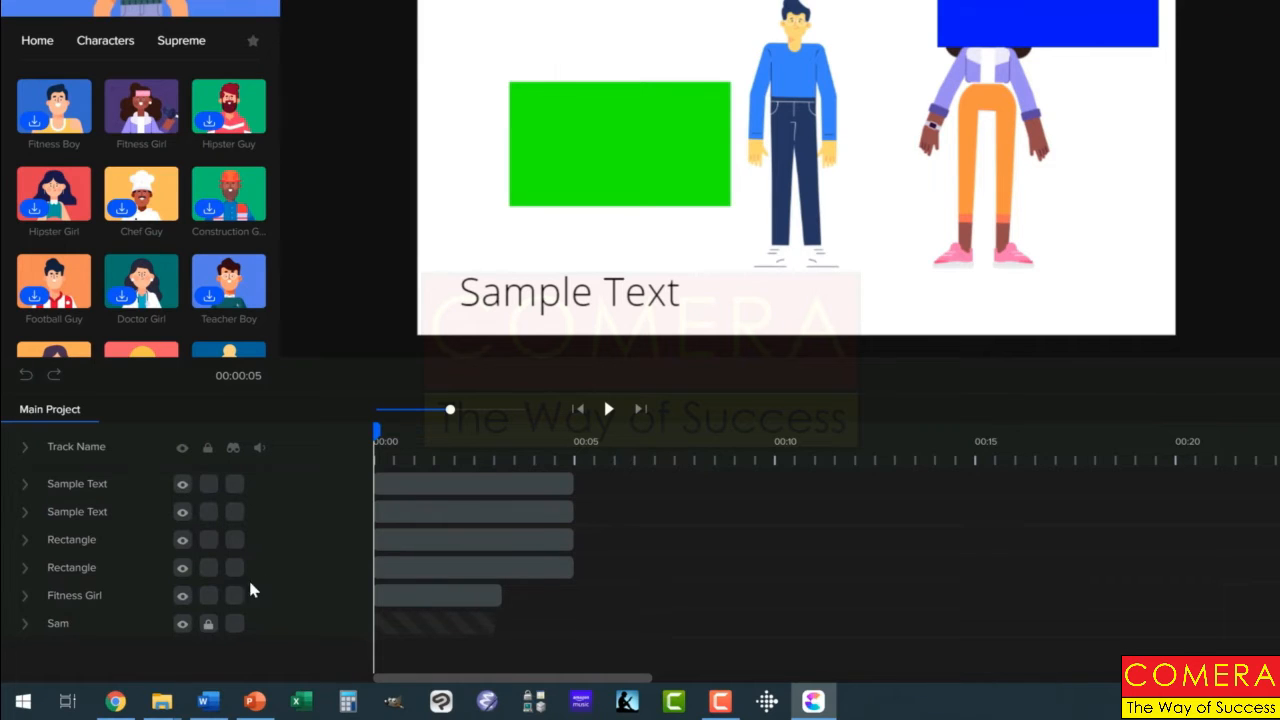
left_click(208, 595)
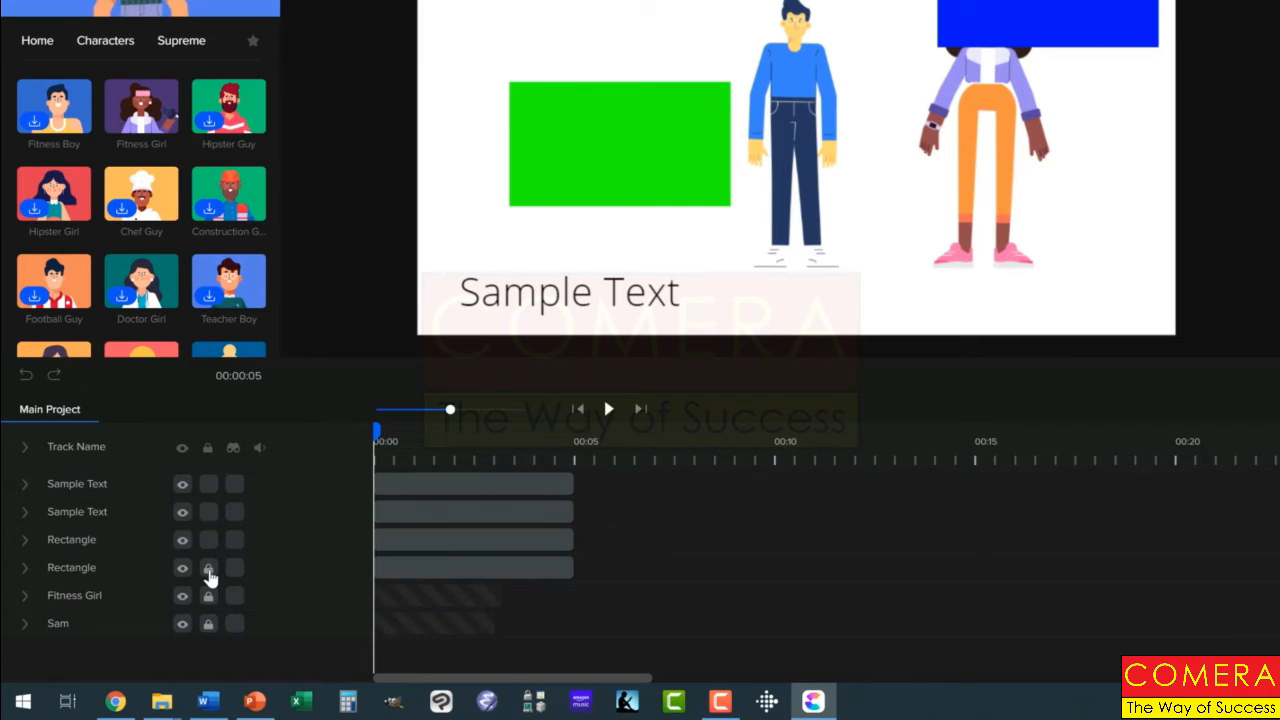
left_click(209, 569)
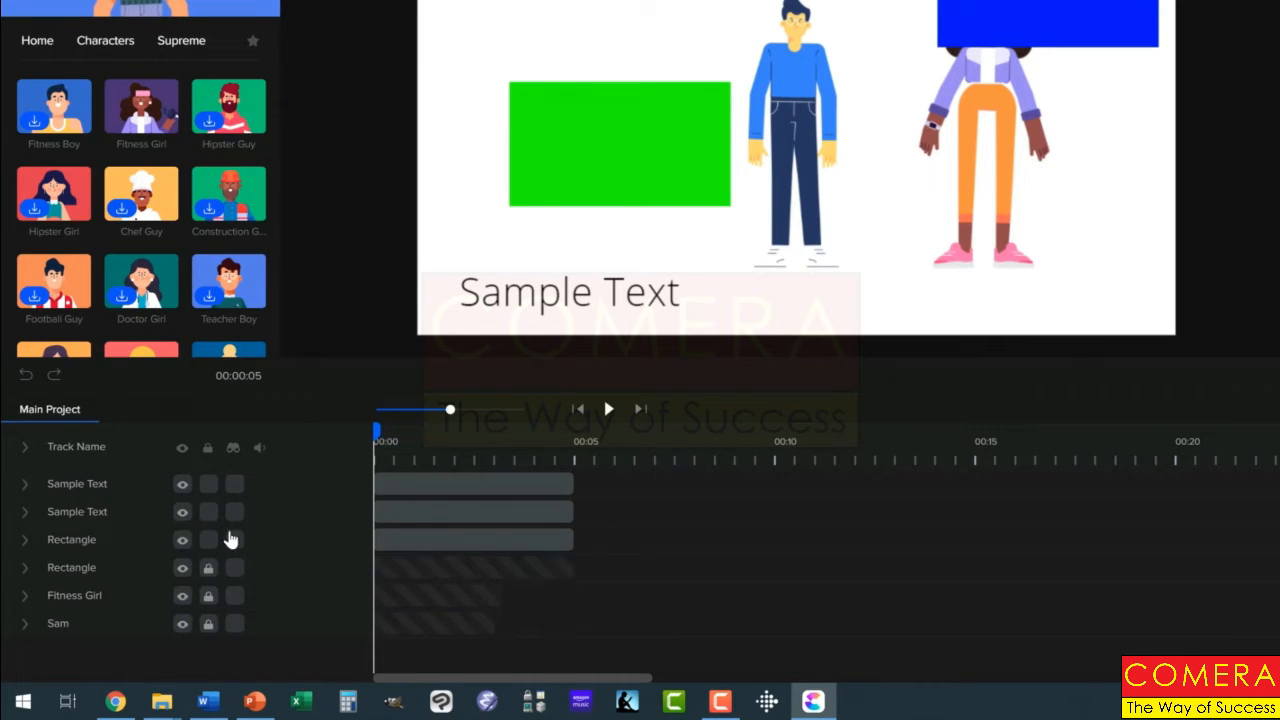
Step: Mark the Sam, Fitness Girl and green rectangle tracks for hiding and hide the marked tracks from the timeline
left_click(234, 624)
left_click(234, 596)
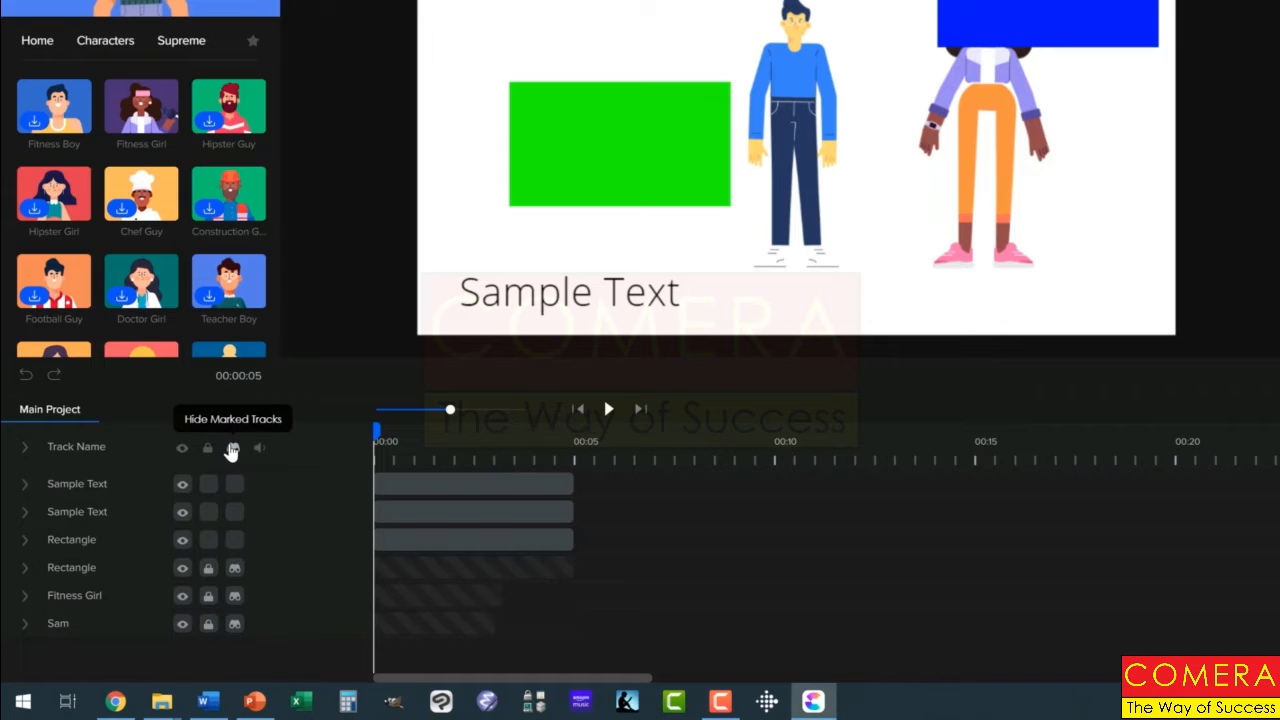
left_click(232, 449)
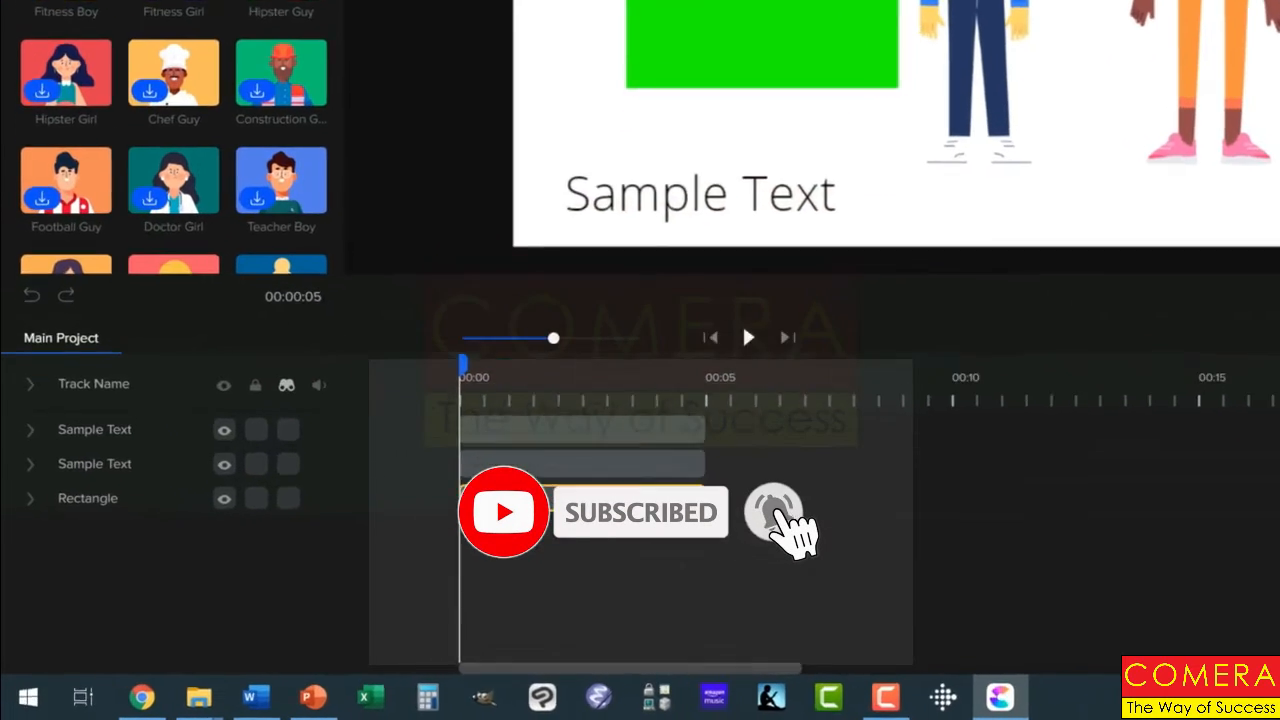
Step: Create a group from the blue rectangle's track
left_click(423, 539)
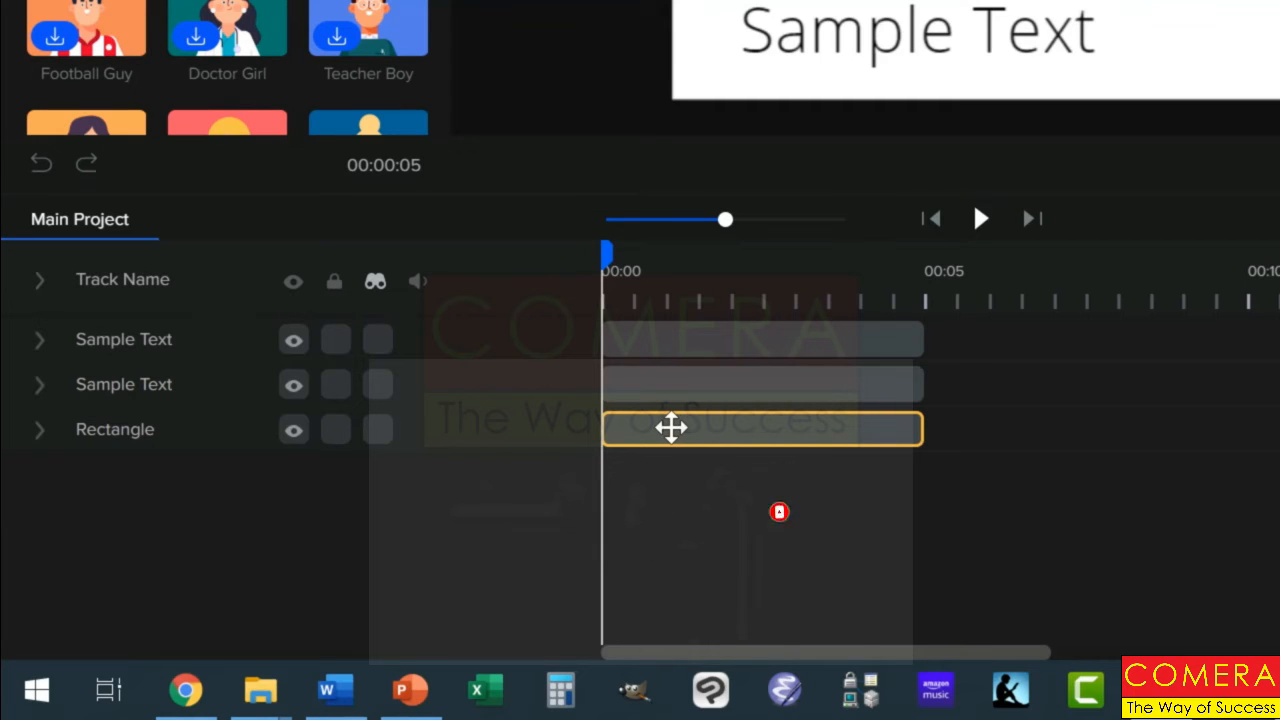
left_click(546, 371)
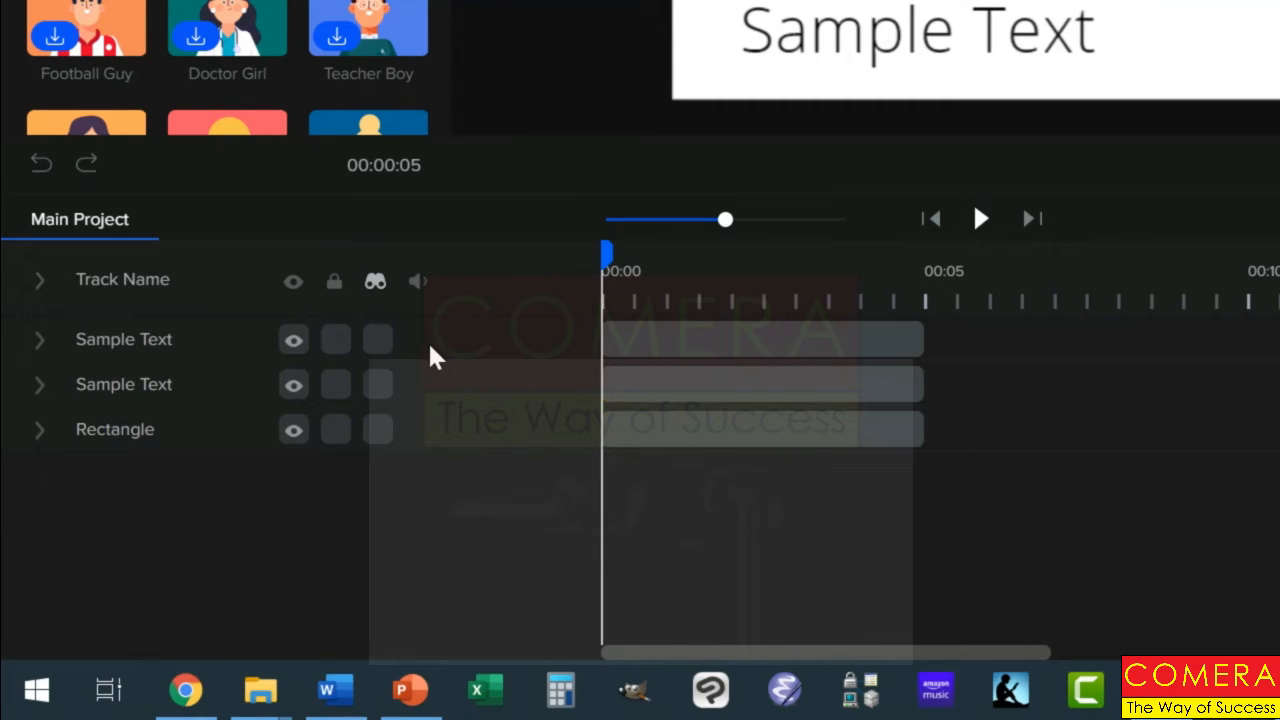
left_click(630, 435)
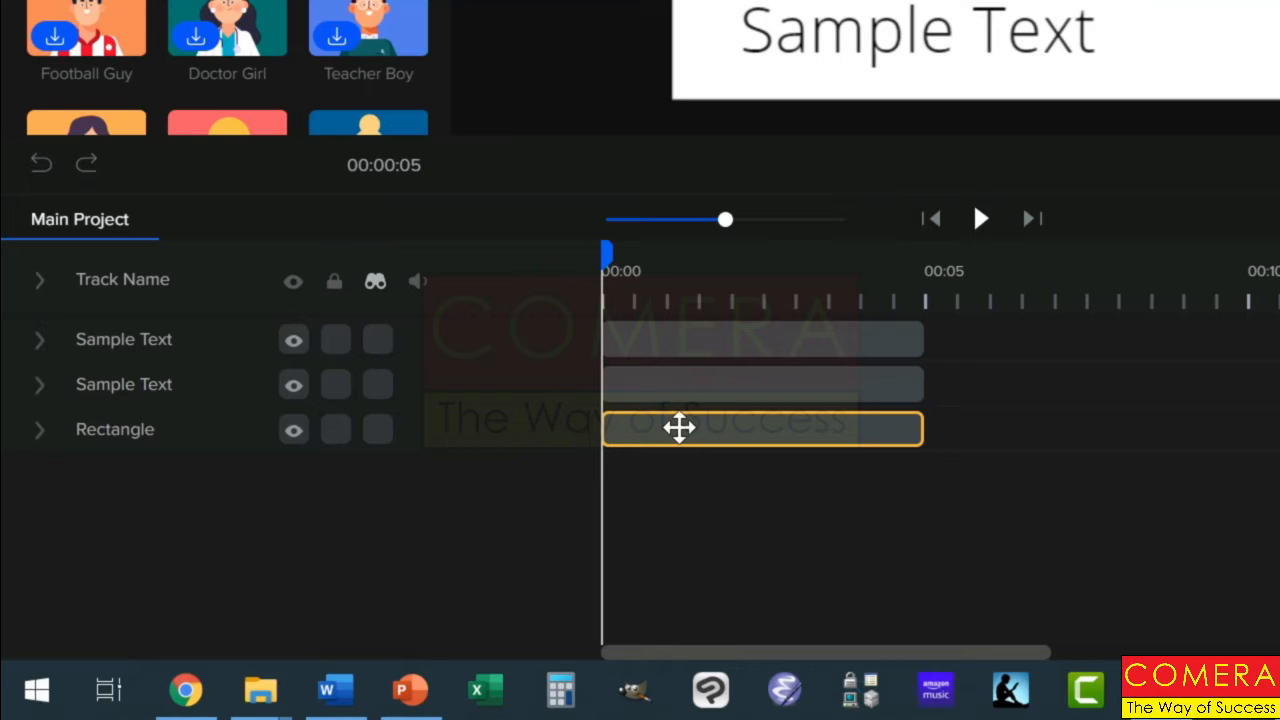
right_click(677, 428)
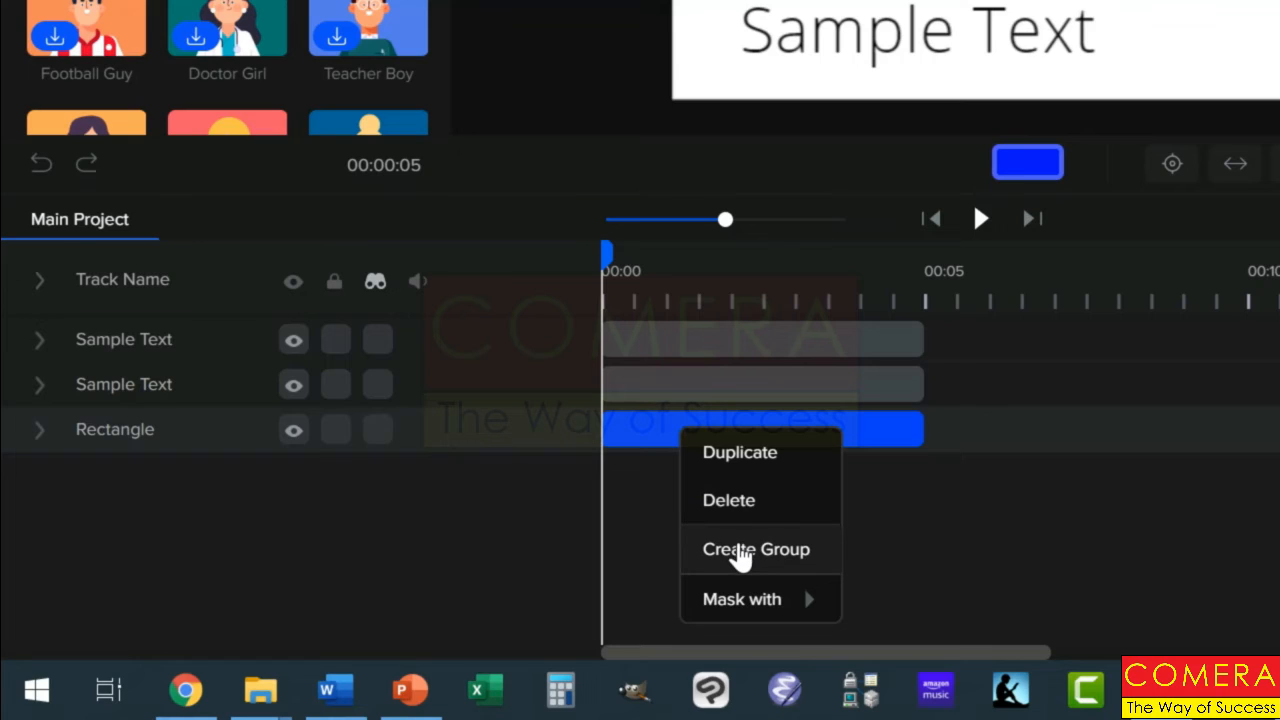
left_click(740, 552)
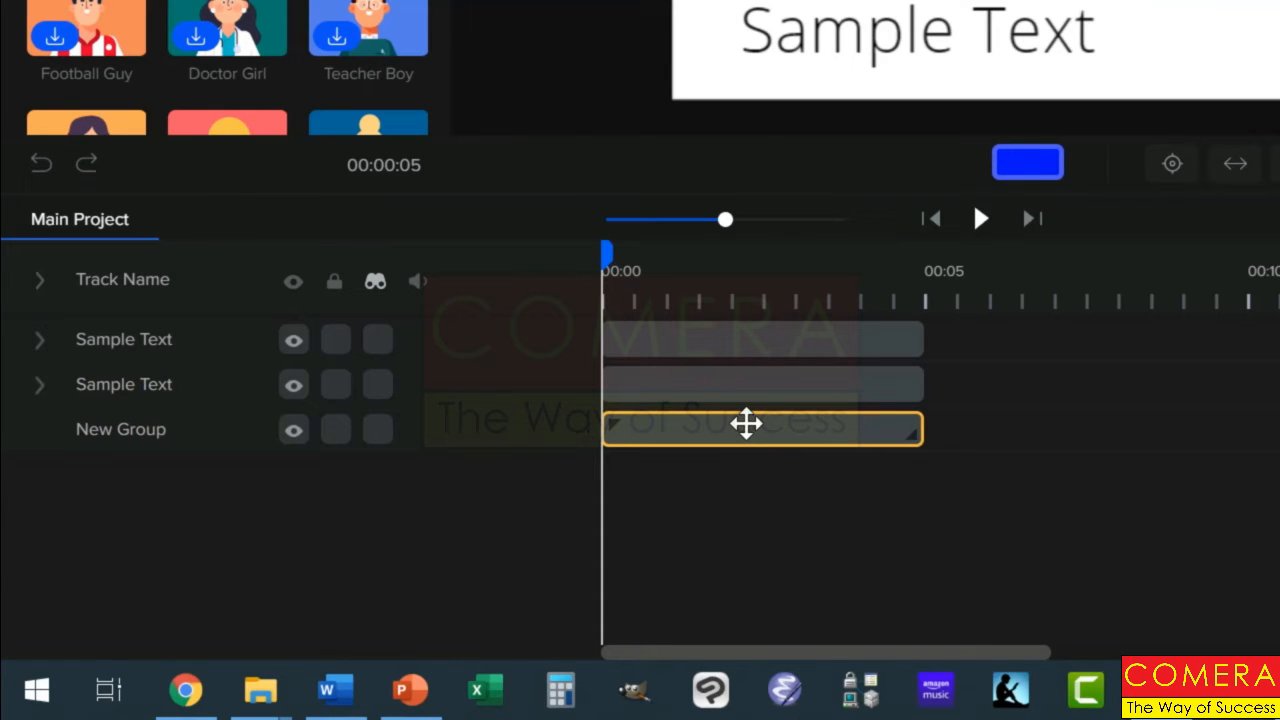
Step: Open the new group and duplicate the blue rectangle inside it twice
double_click(746, 424)
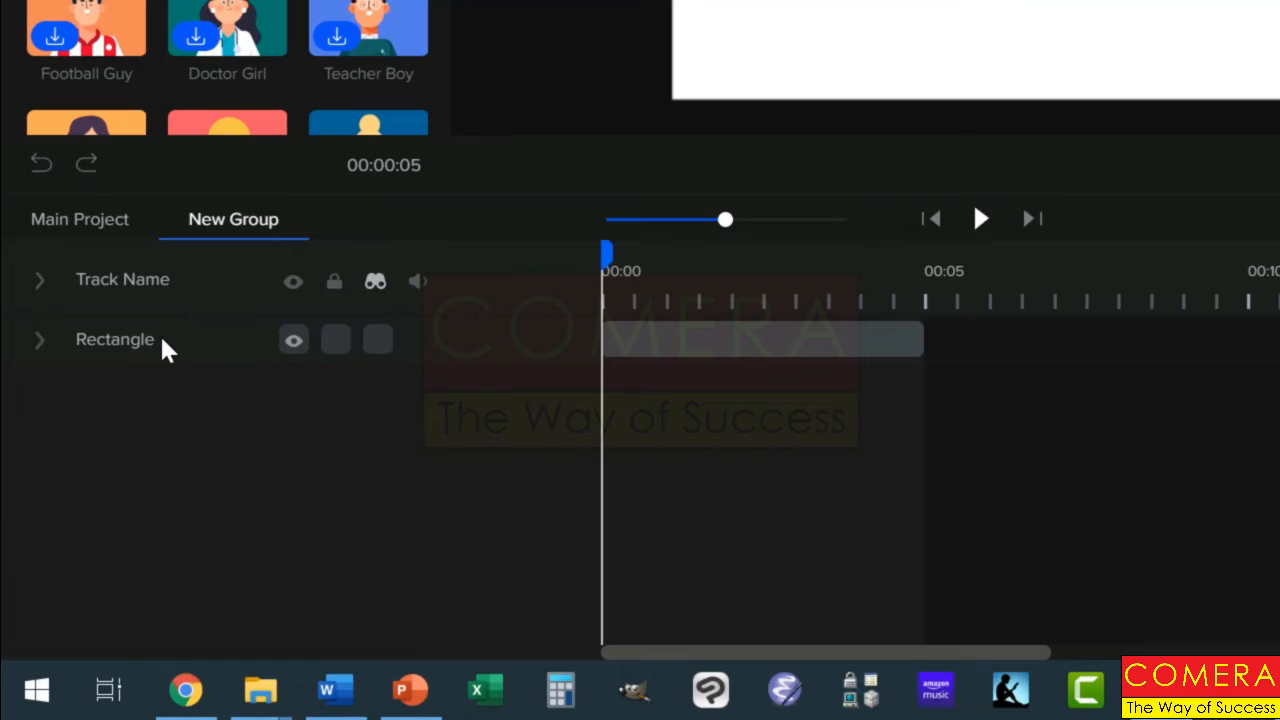
left_click(112, 226)
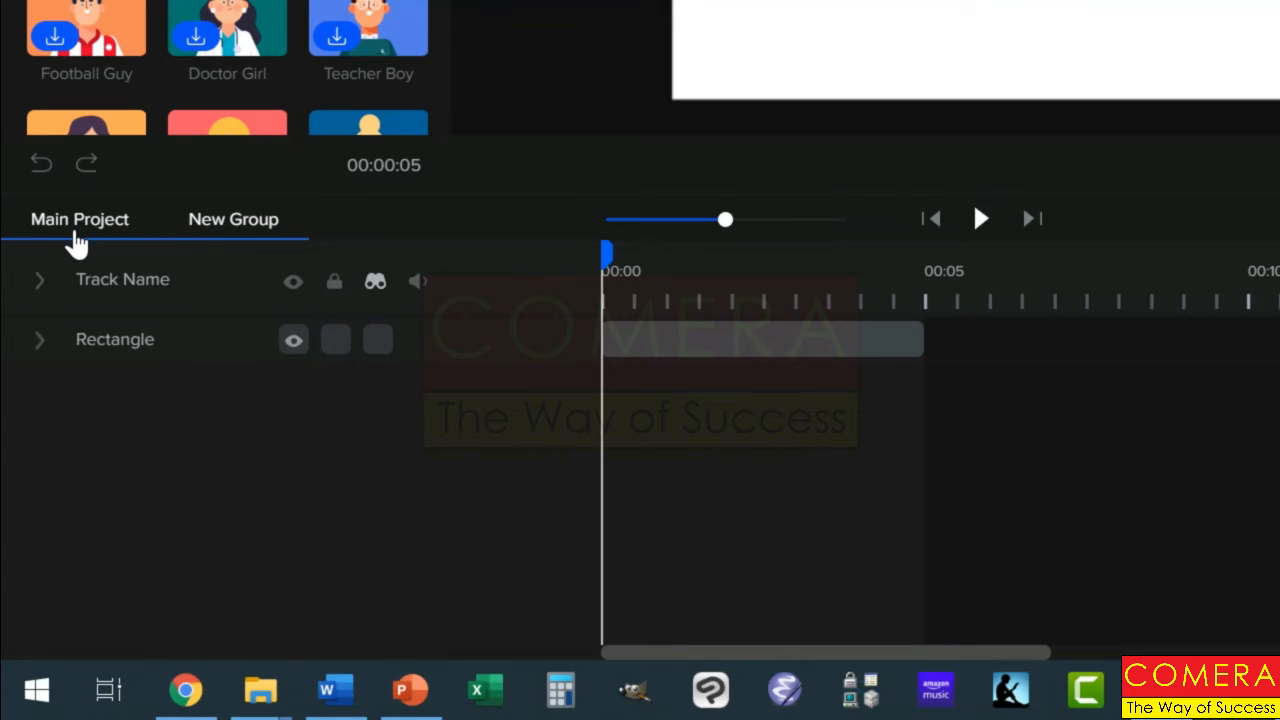
left_click(238, 228)
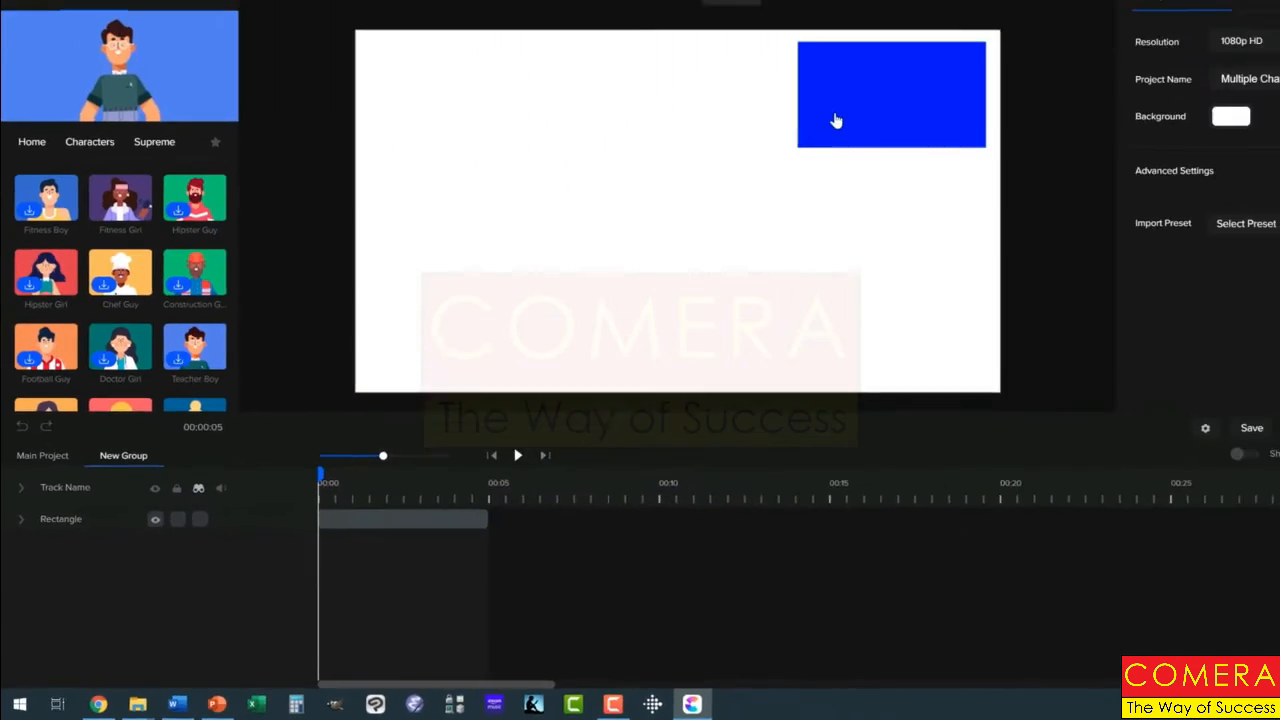
right_click(786, 388)
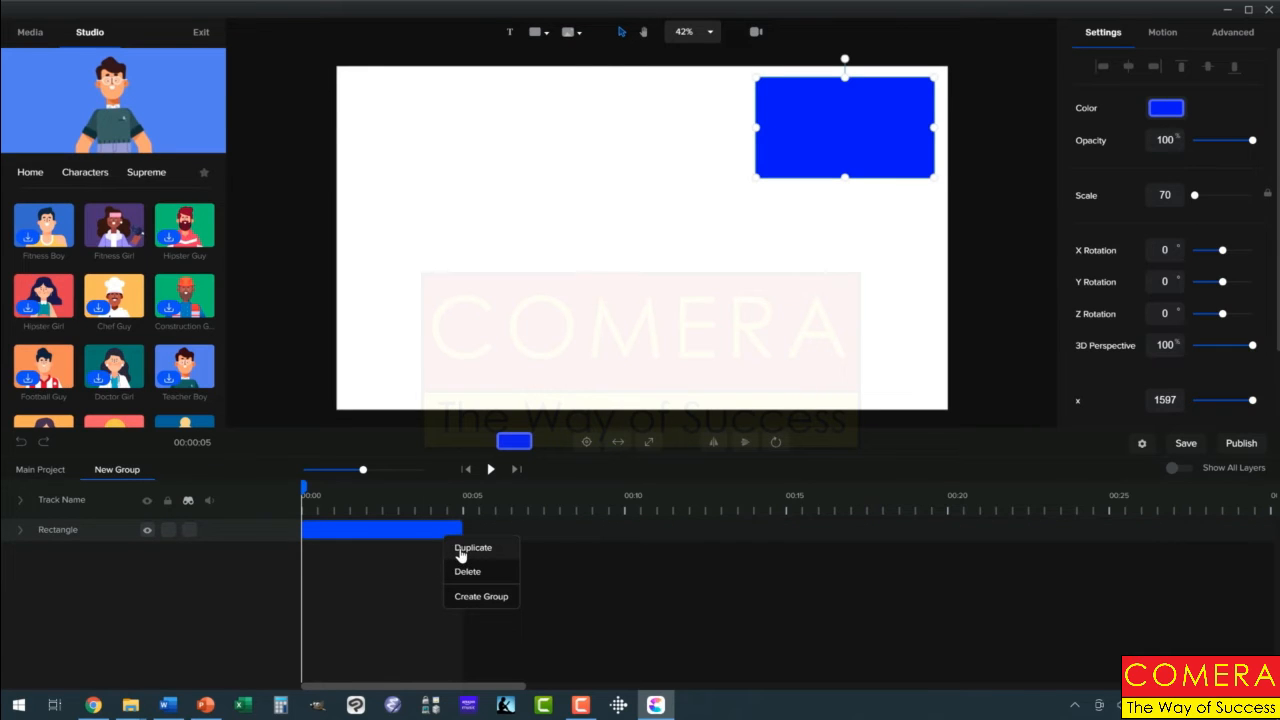
left_click(465, 548)
right_click(426, 553)
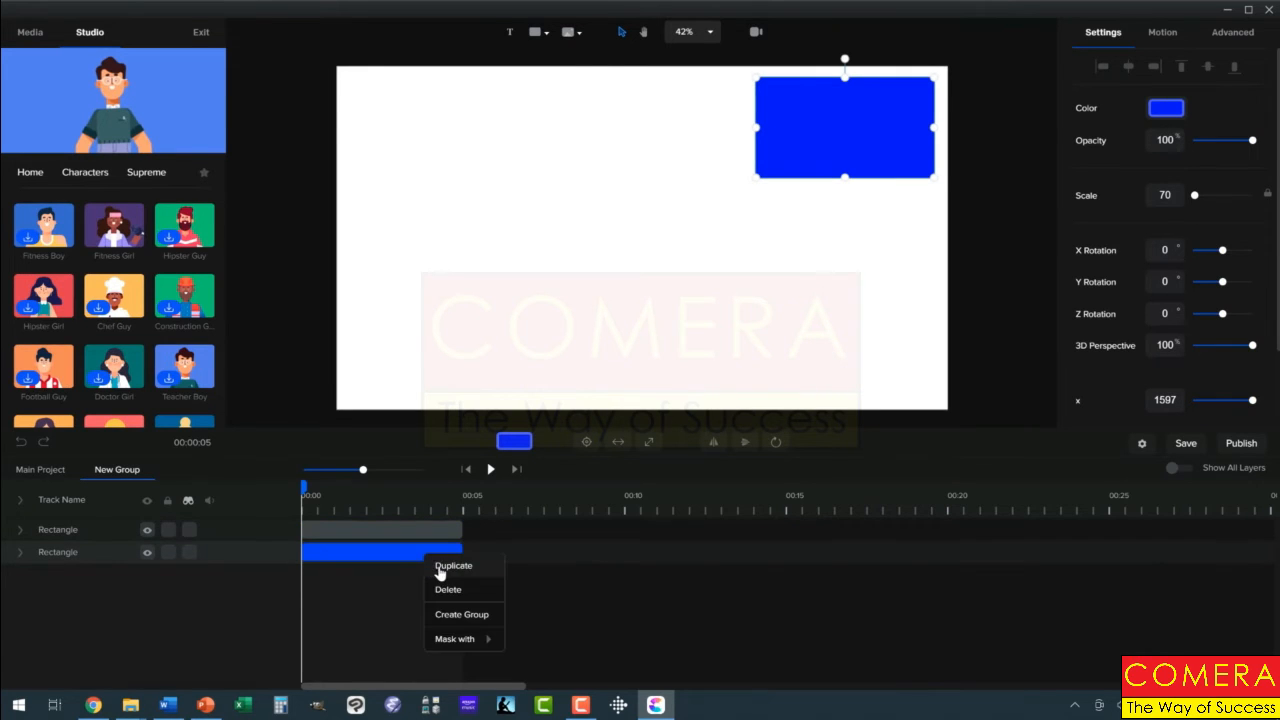
left_click(453, 565)
Step: Spread two of the grouped blue rectangles to the canvas's lower-right and left areas, and return to the main project timeline
left_click_drag(794, 162, 729, 336)
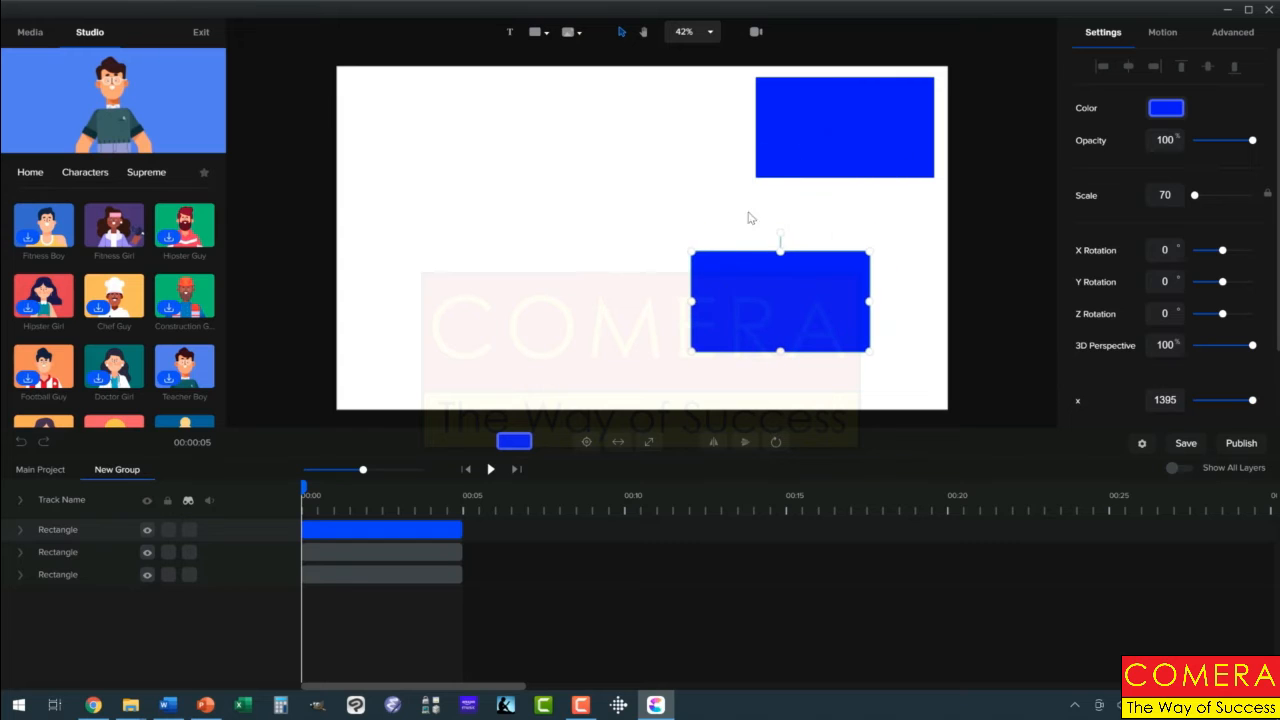
left_click_drag(786, 140, 462, 224)
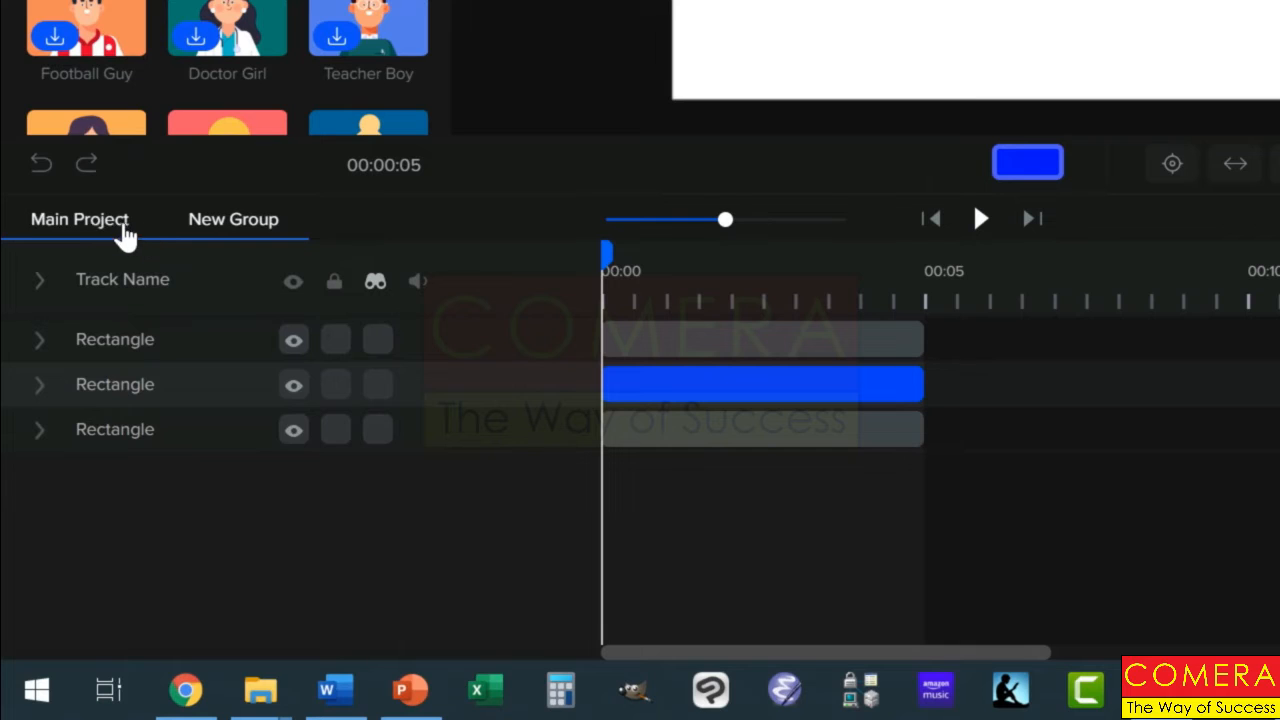
left_click(100, 220)
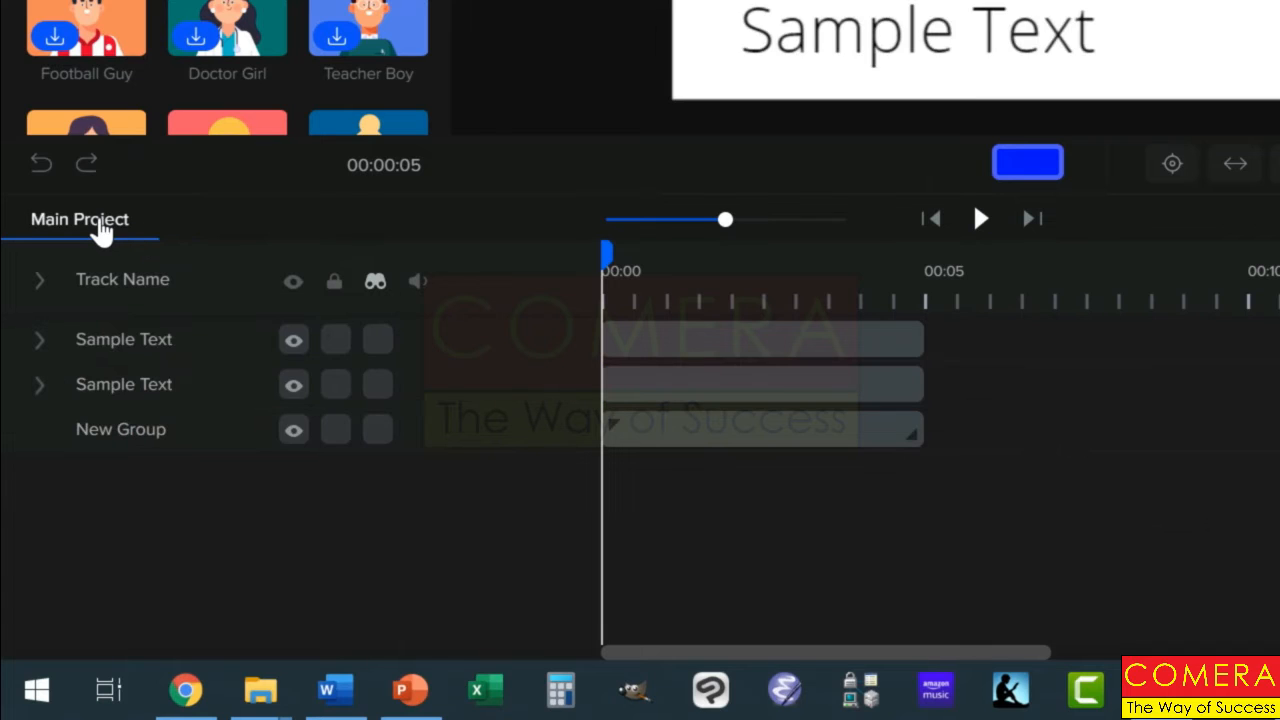
Step: Reopen the group from the main project to inspect its rectangle tracks, and return to the main project timeline
left_click(670, 432)
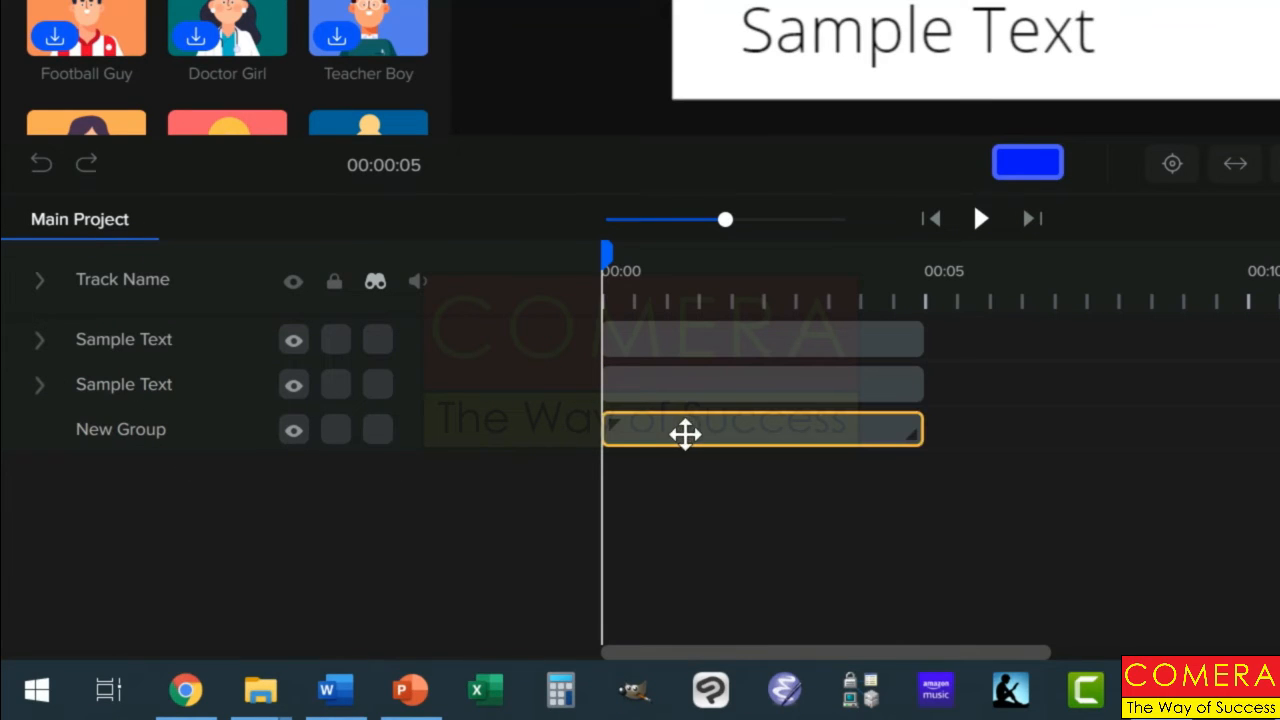
left_click(712, 322)
left_click(710, 385)
left_click(696, 428)
double_click(696, 428)
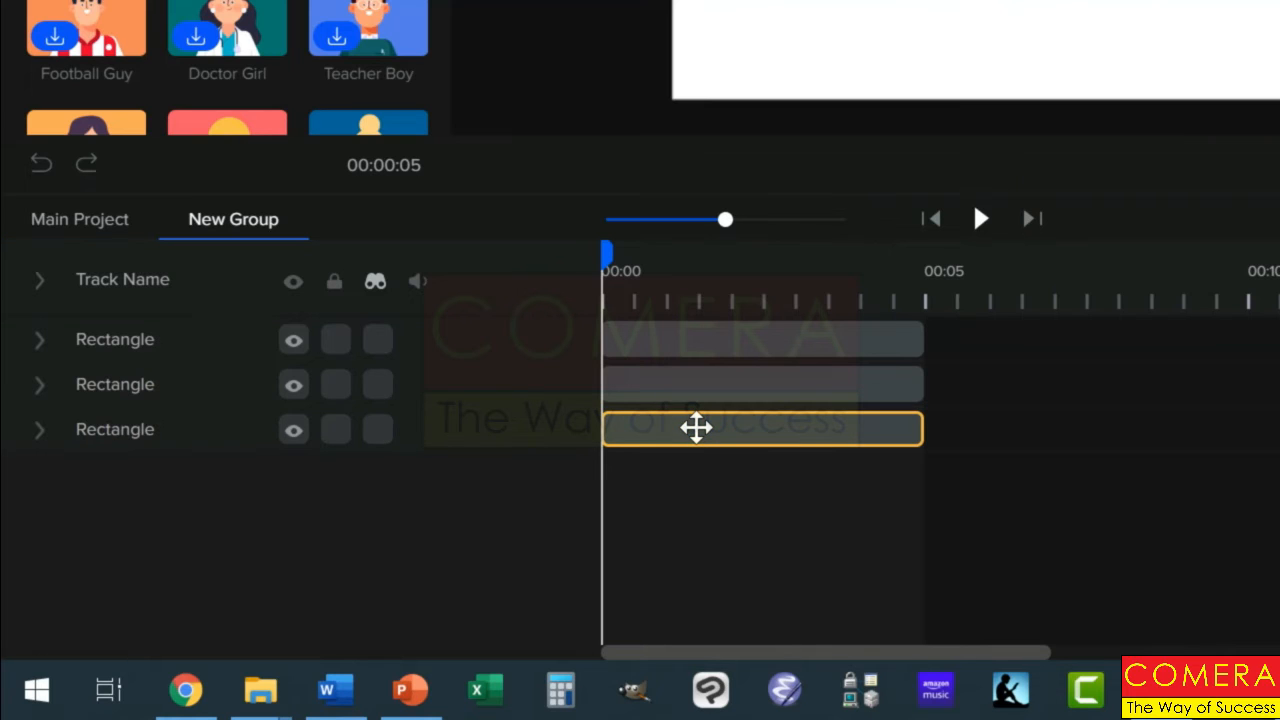
left_click(688, 340)
left_click(432, 326)
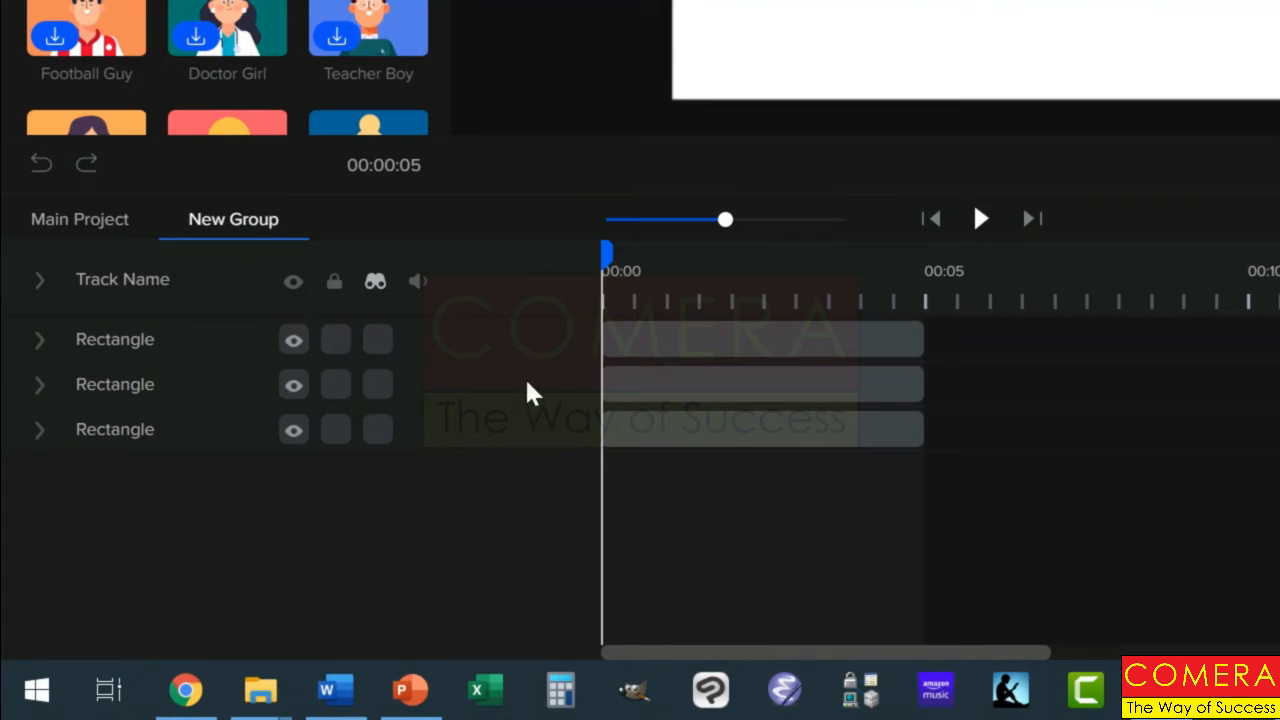
left_click(655, 348)
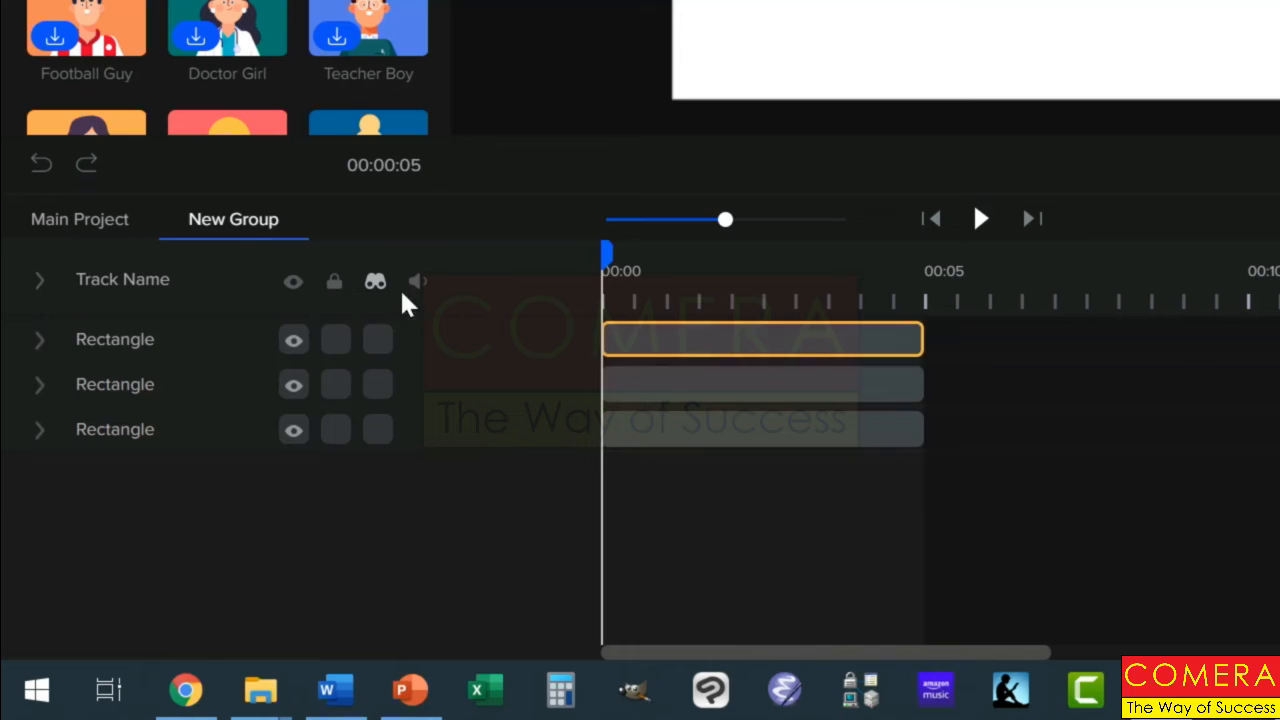
left_click(115, 228)
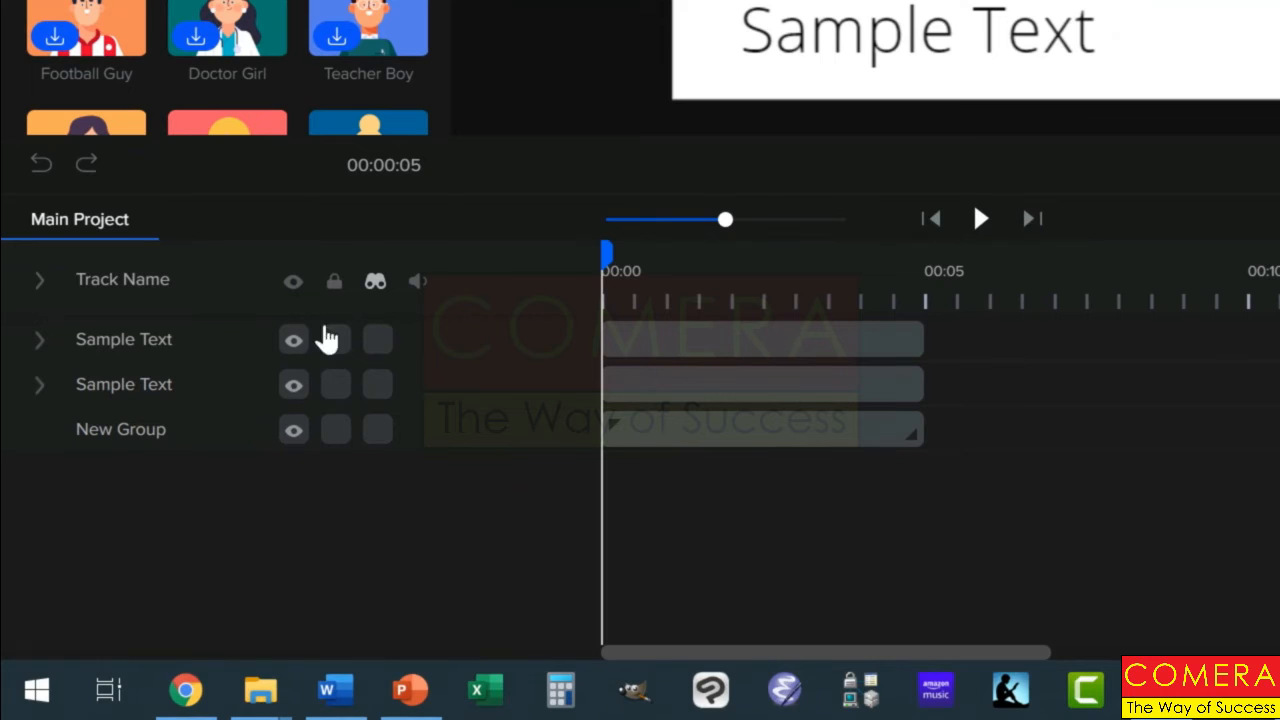
Step: Show the marked tracks again and reorder the layers with Fitness Girl at the top and Sam directly beneath her
left_click(372, 287)
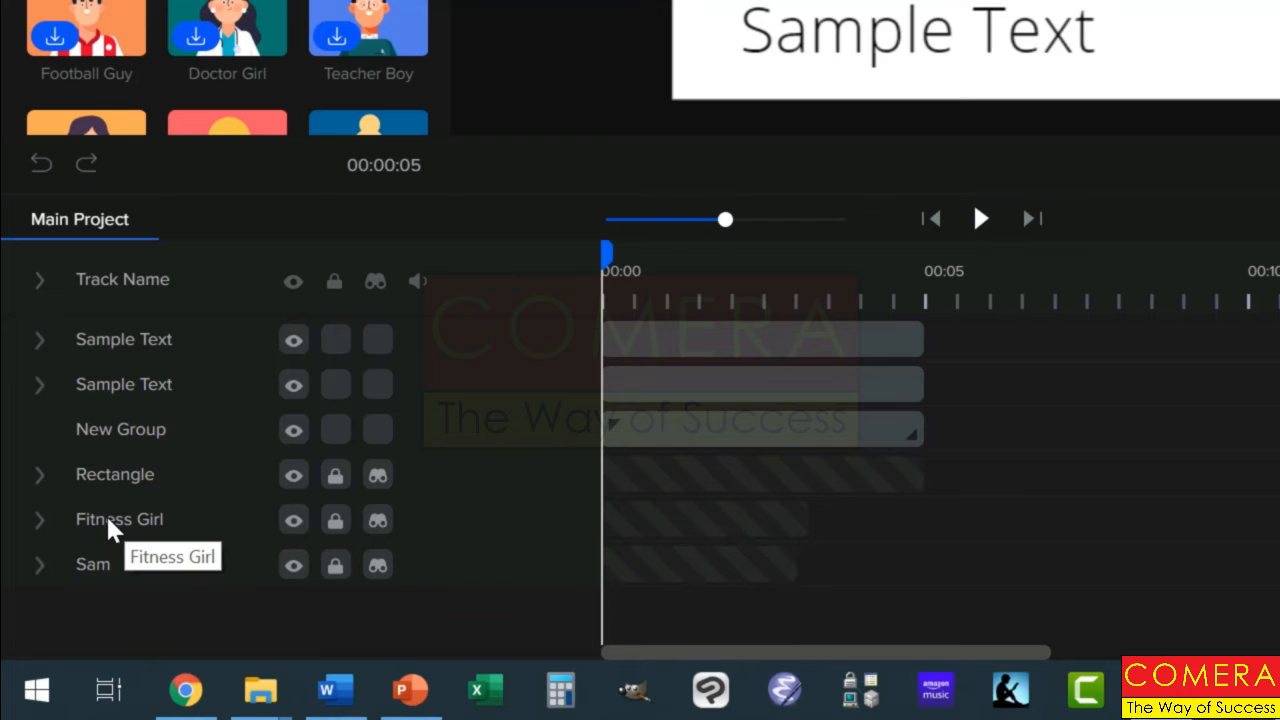
left_click_drag(105, 521, 70, 380)
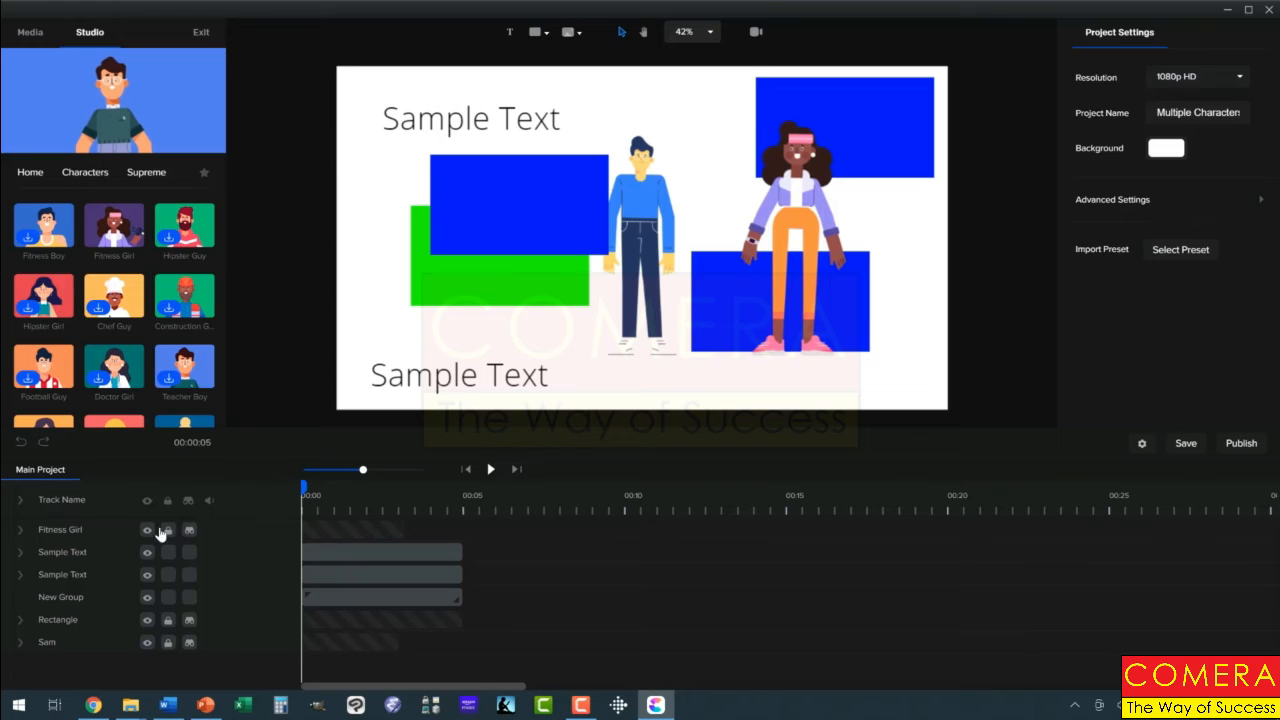
key("ctrl+s")
left_click_drag(48, 640, 48, 549)
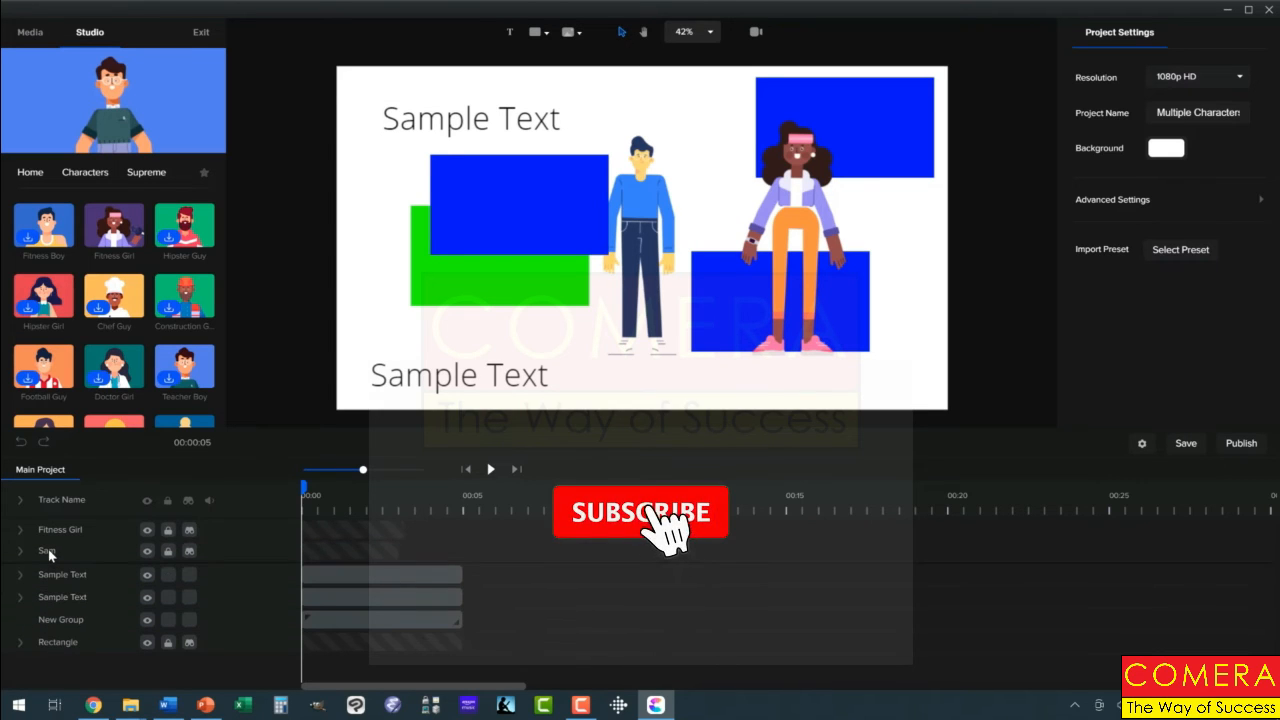